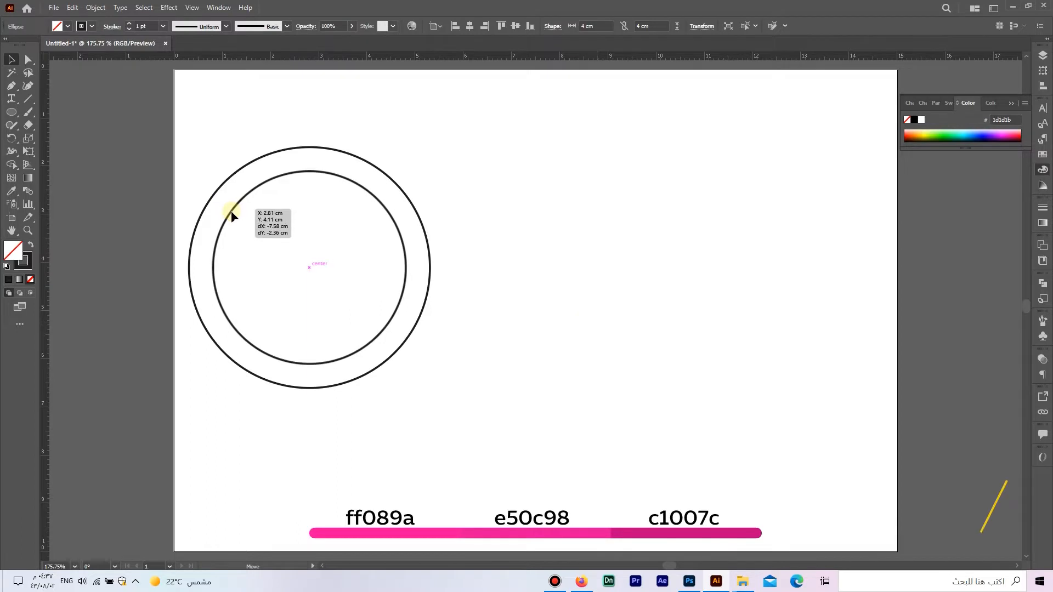
- Place a vertical guide through the circles' center, duplicate the pair in front and shift it right until its inner circle touches the guide
left_click(428, 271, "shift")
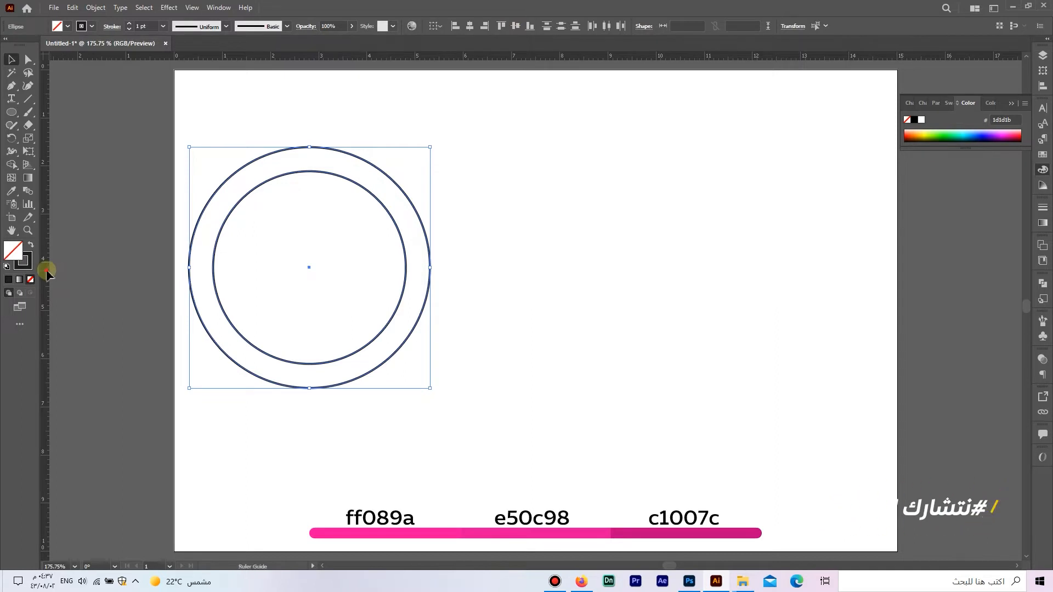
left_click_drag(46, 272, 309, 298)
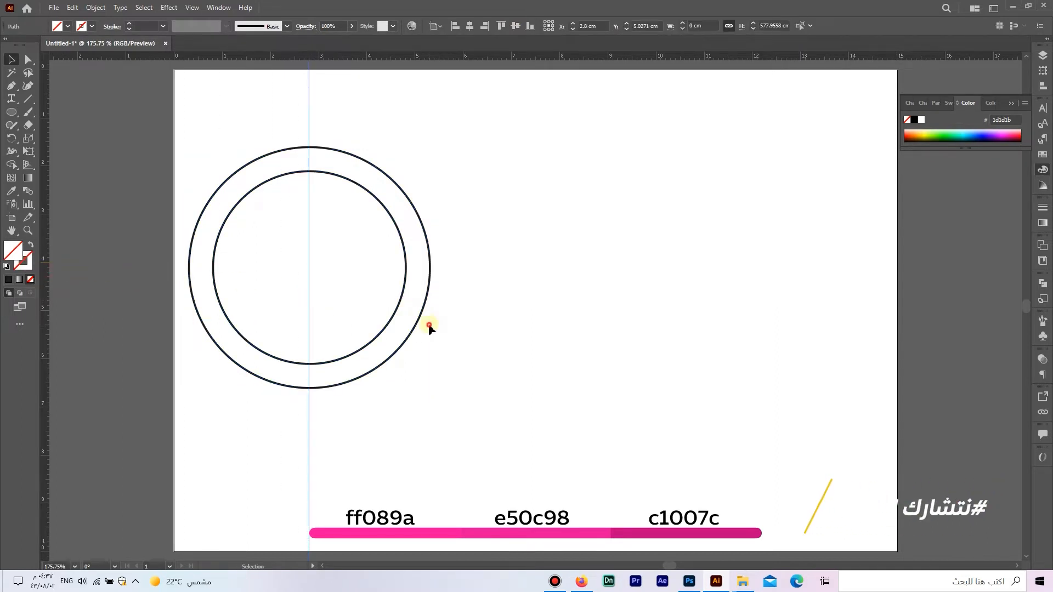
left_click_drag(487, 342, 386, 269)
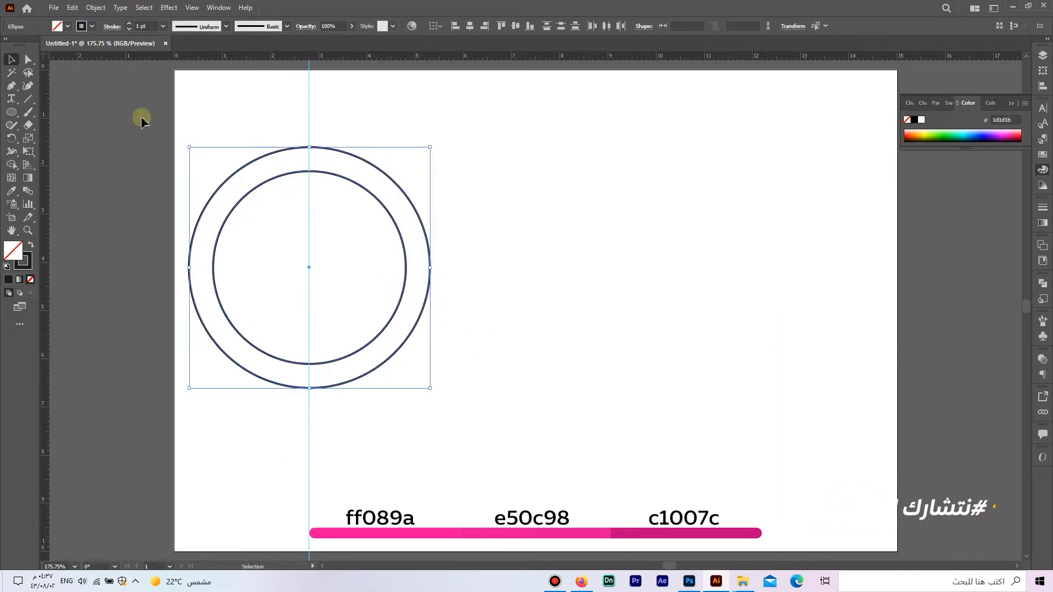
left_click(72, 7)
left_click(113, 60)
left_click(72, 7)
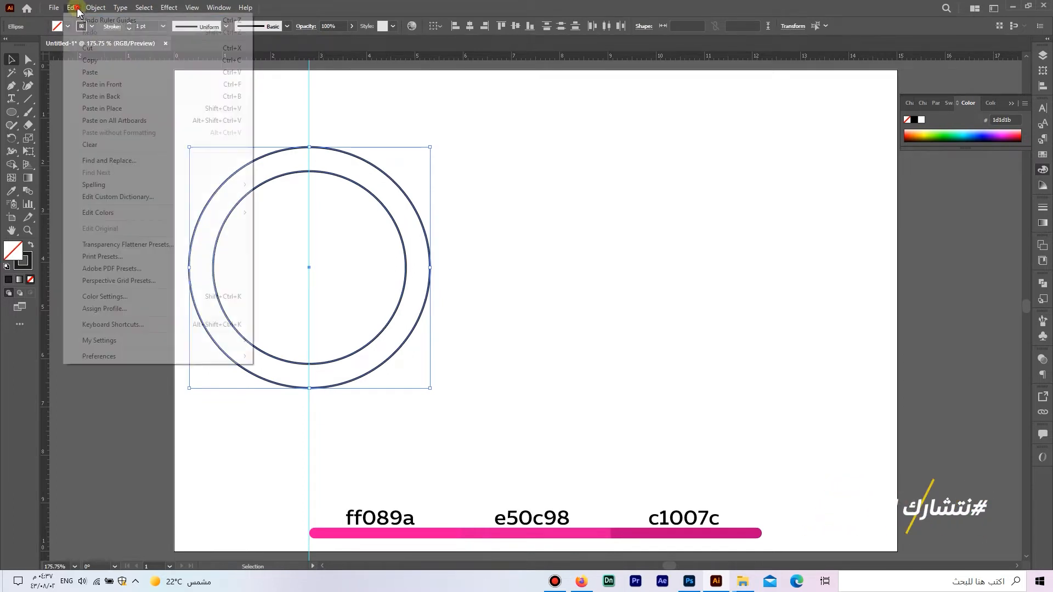
left_click(145, 84)
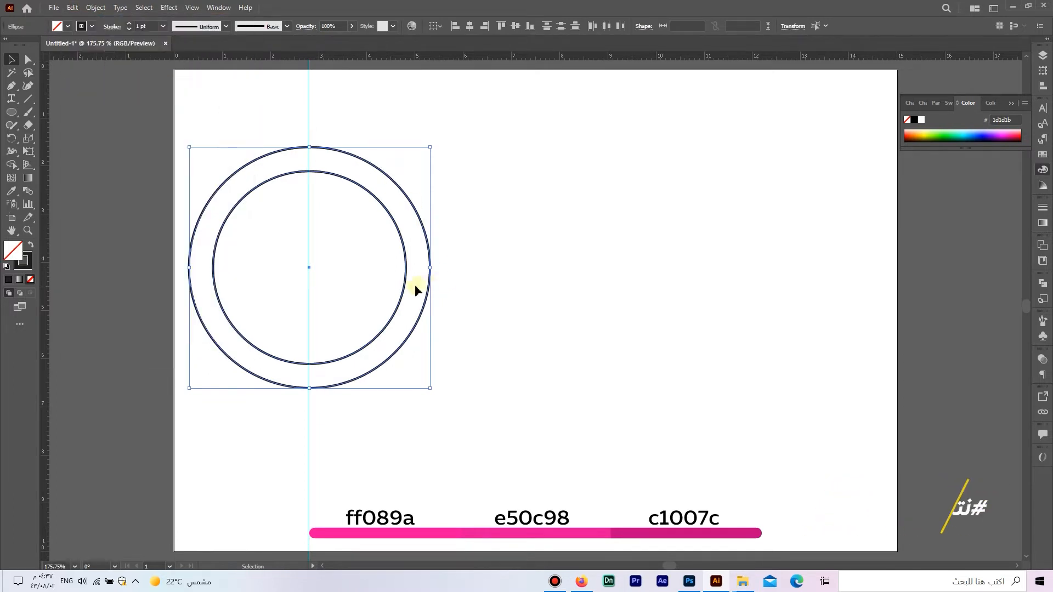
left_click_drag(406, 288, 499, 282)
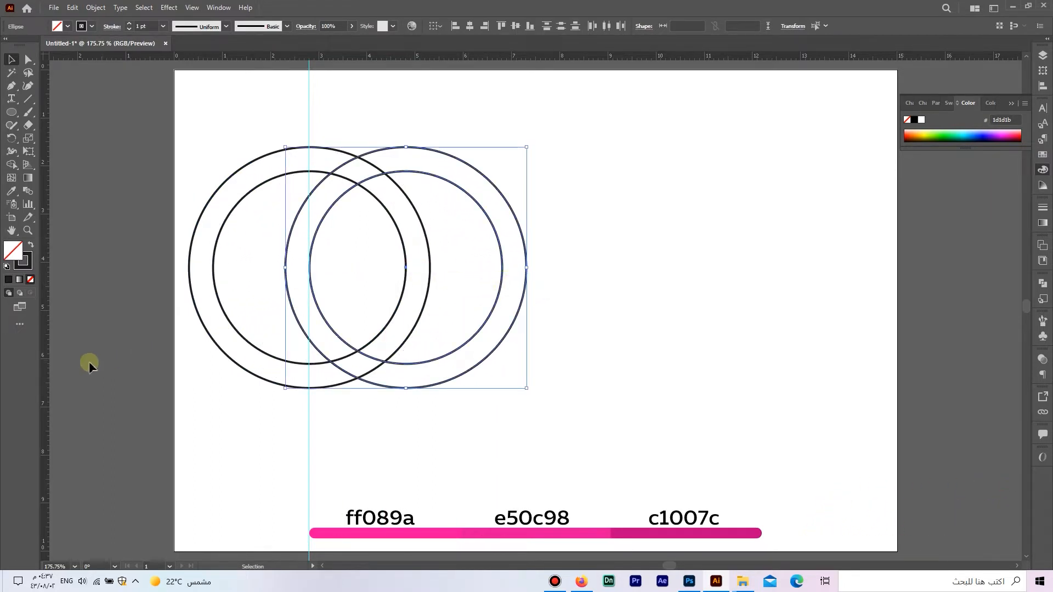
- Place a vertical guide through the two pairs' intersections, then paste a copy of the second pair in front and shift it about 0.84 cm right
left_click(71, 353)
left_click_drag(47, 337, 358, 315)
left_click_drag(571, 357, 473, 278)
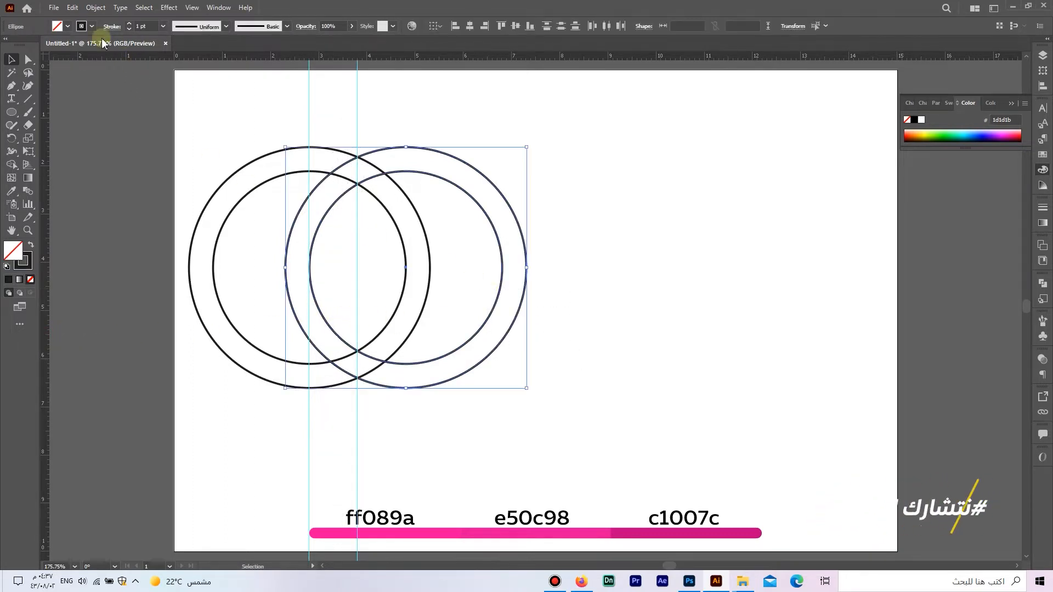
left_click(72, 8)
left_click(112, 61)
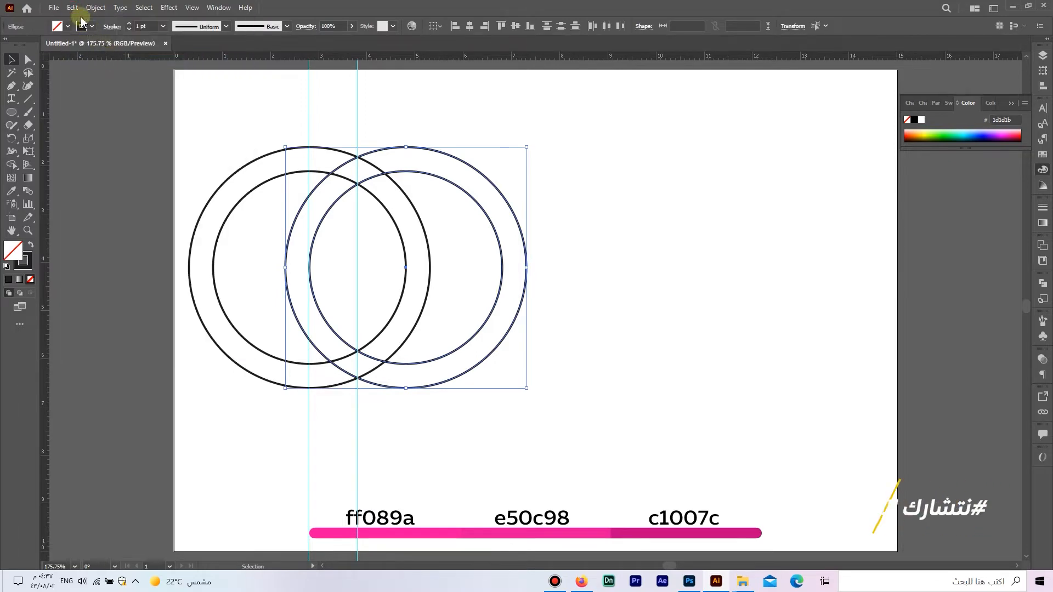
left_click(72, 8)
left_click(105, 84)
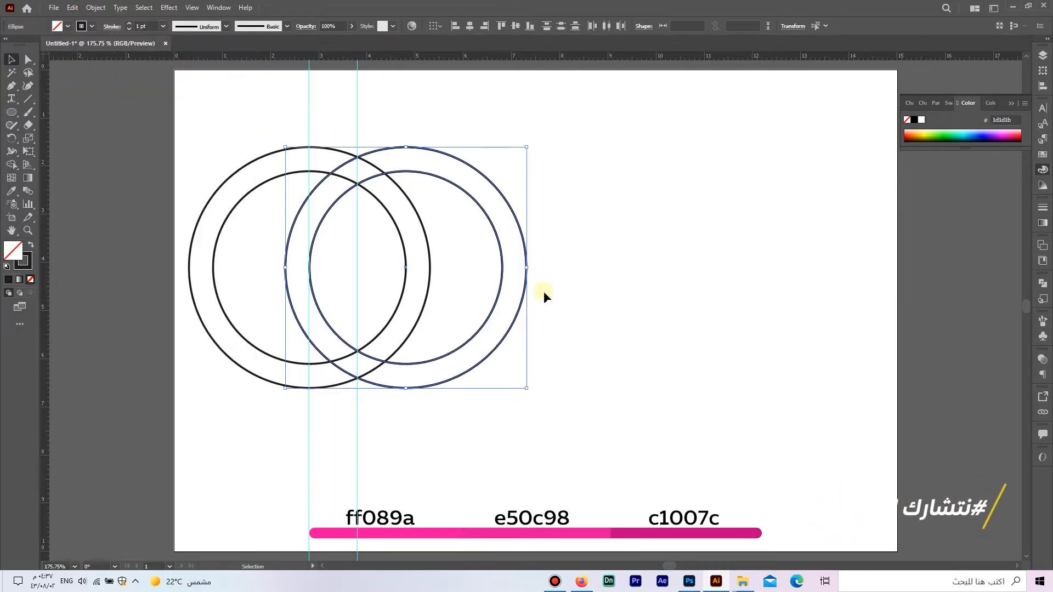
left_click_drag(499, 295, 541, 295)
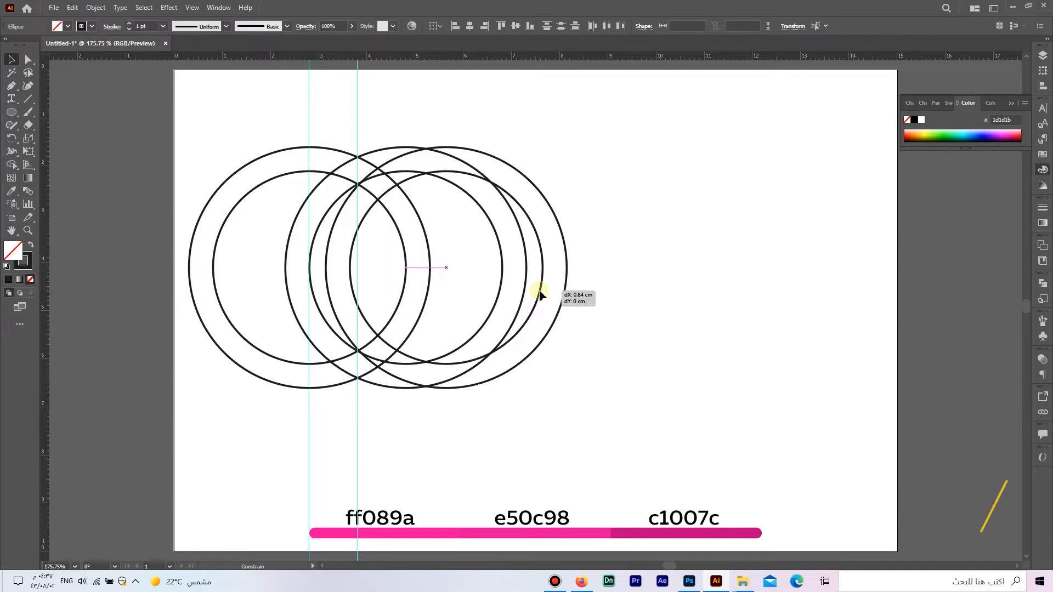
left_click_drag(540, 295, 540, 295)
left_click(564, 422)
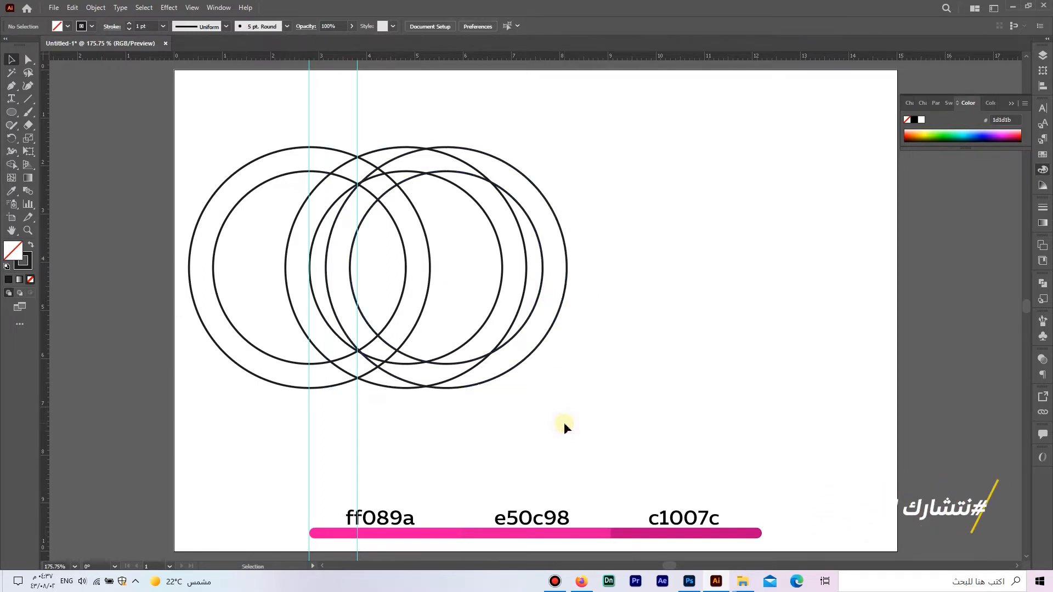
- Add a vertical guide at the first outer circle's right edge and shift a copy of the third pair right until its inner circle touches it
left_click_drag(47, 334, 60, 336)
left_click_drag(405, 362, 430, 358)
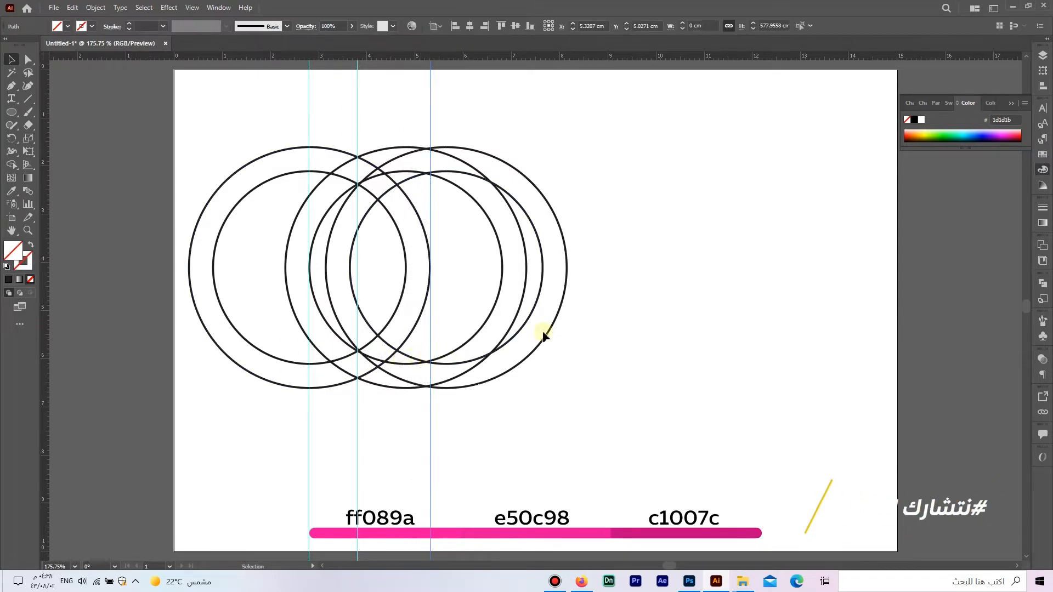
left_click(540, 270)
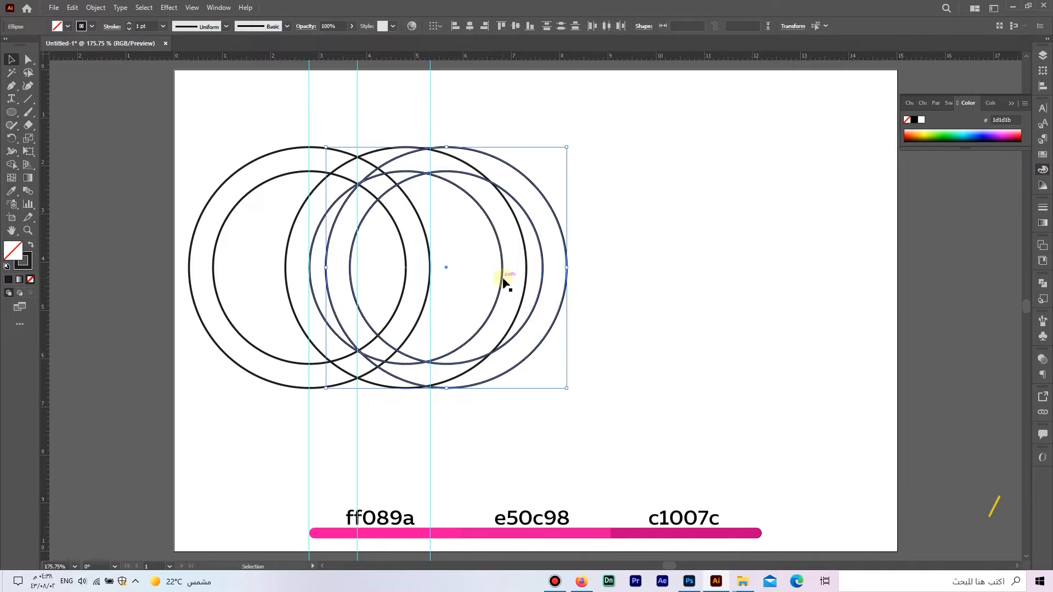
left_click(73, 7)
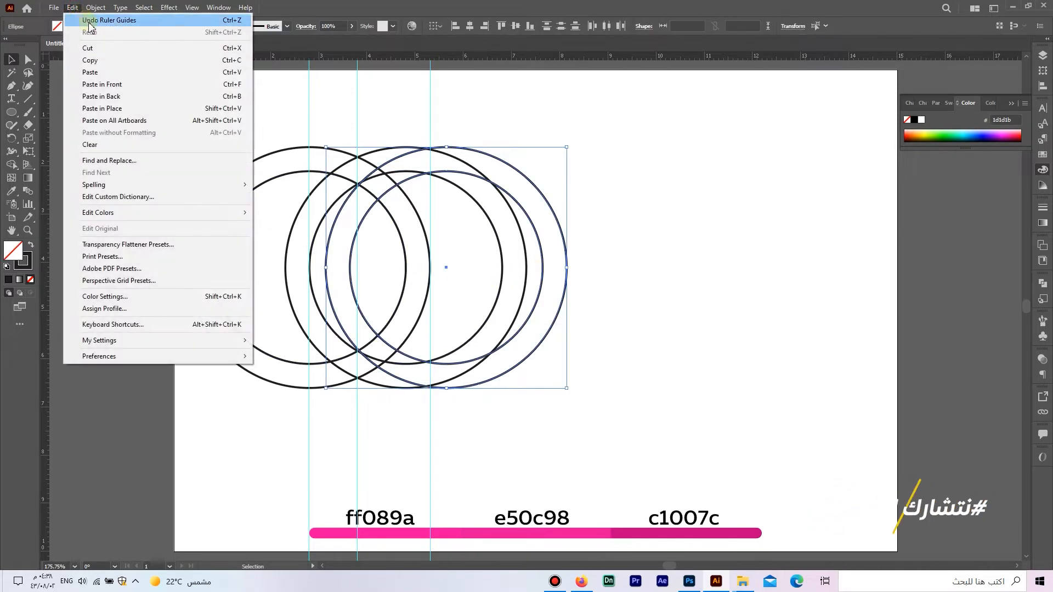
left_click(103, 59)
left_click(71, 7)
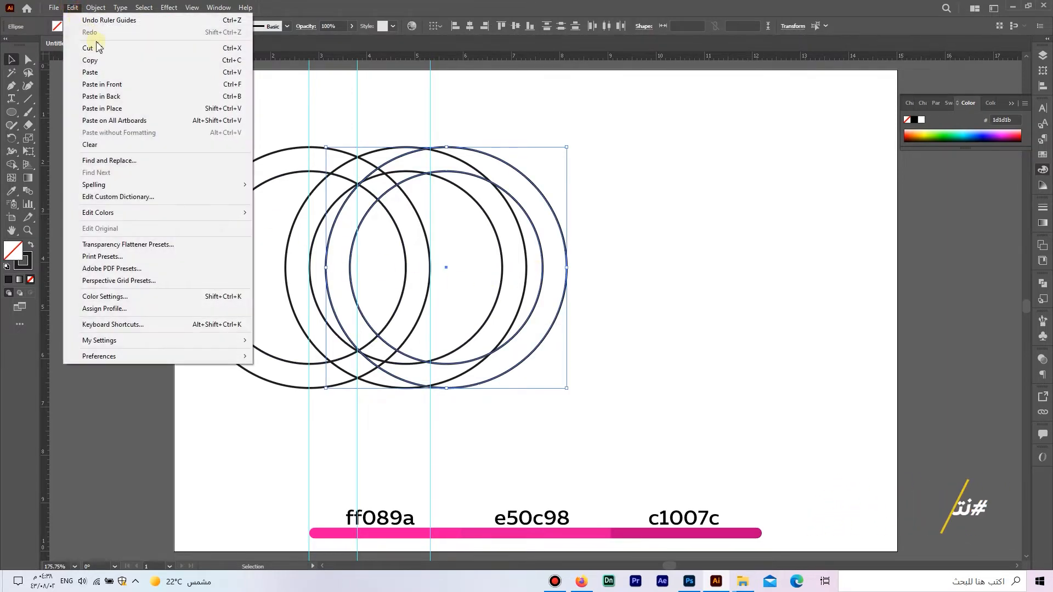
left_click(126, 85)
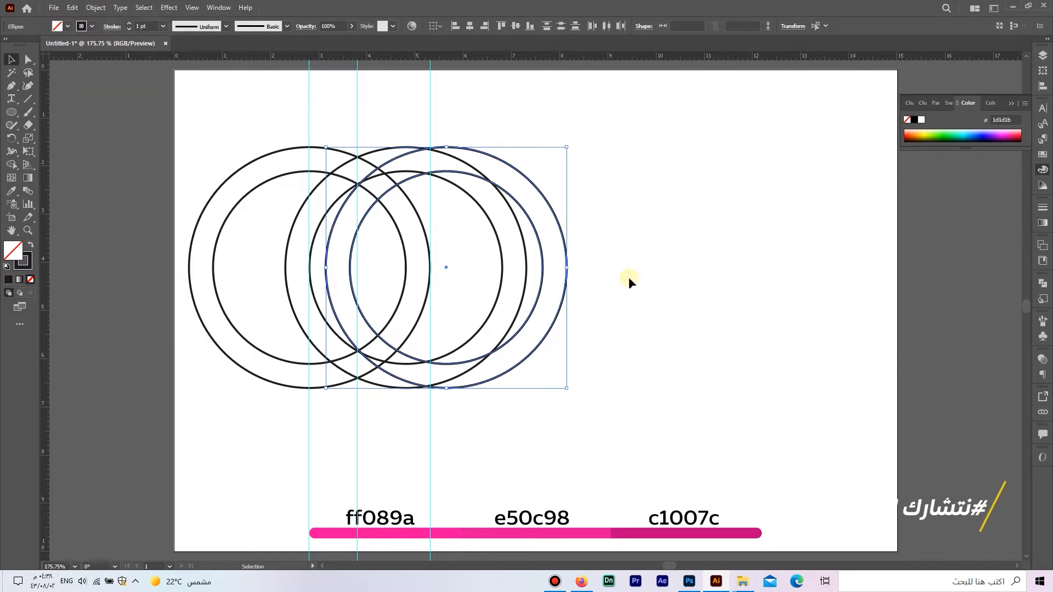
left_click_drag(540, 293, 620, 294)
left_click(667, 363)
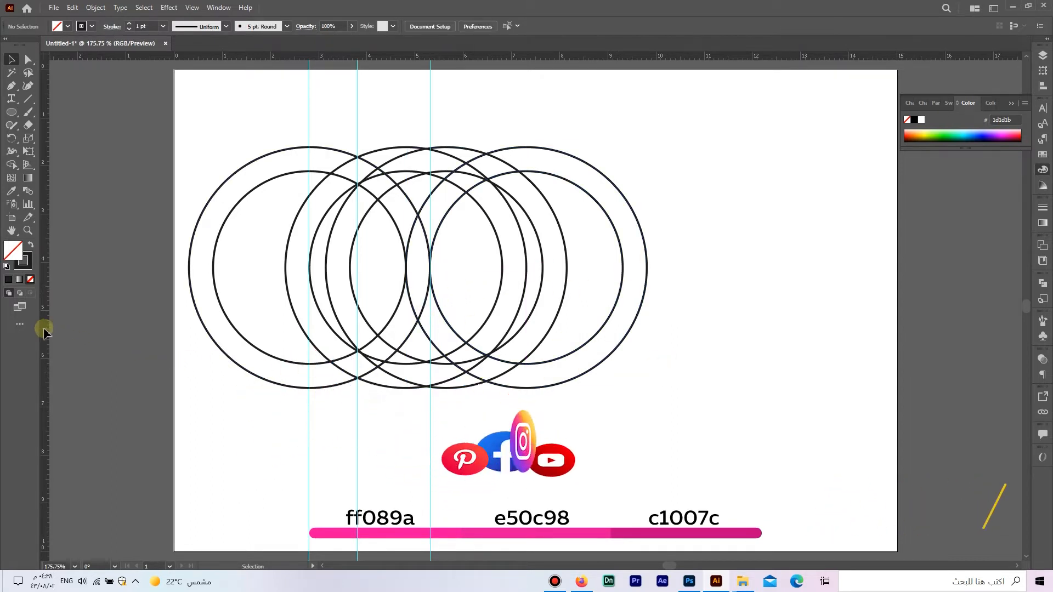
- Add a guide at the third outer circle's right edge and move a copy of the fourth pair right until its inner circle meets it
left_click_drag(44, 332, 567, 336)
left_click_drag(680, 340, 611, 264)
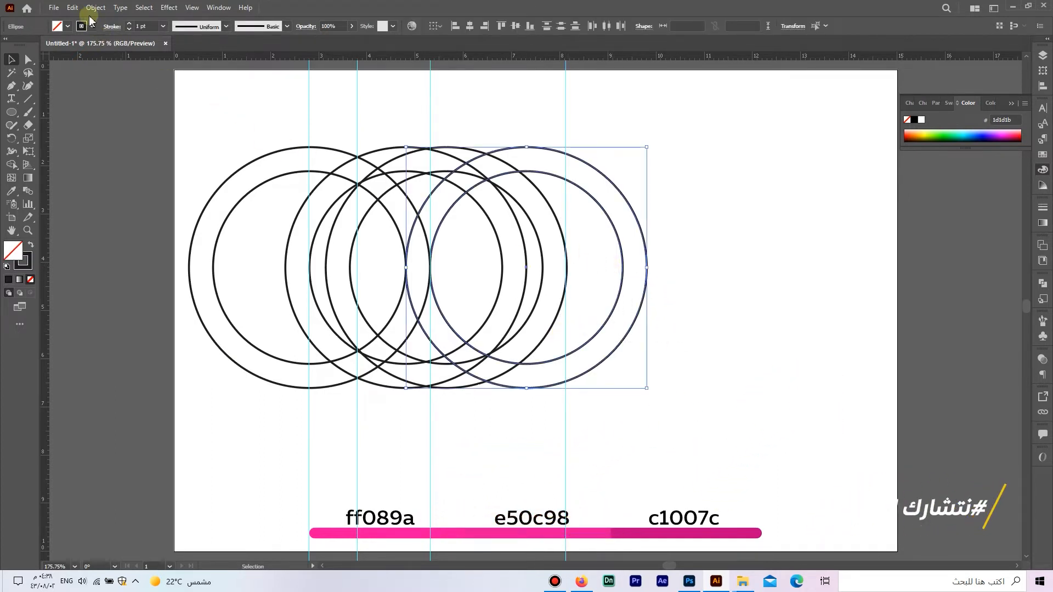
left_click(72, 7)
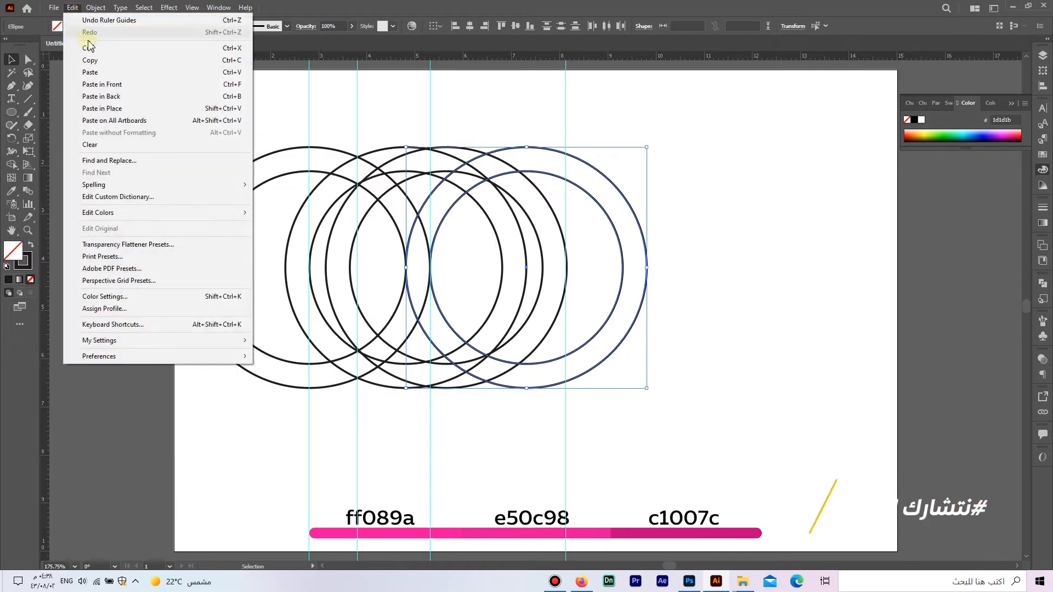
left_click(90, 60)
left_click(72, 7)
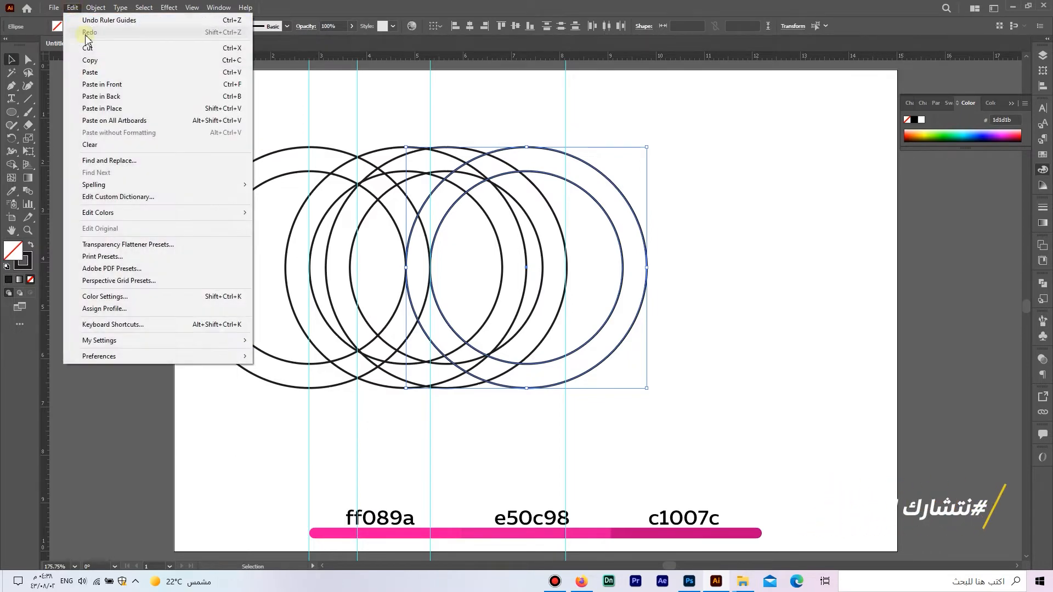
left_click(118, 84)
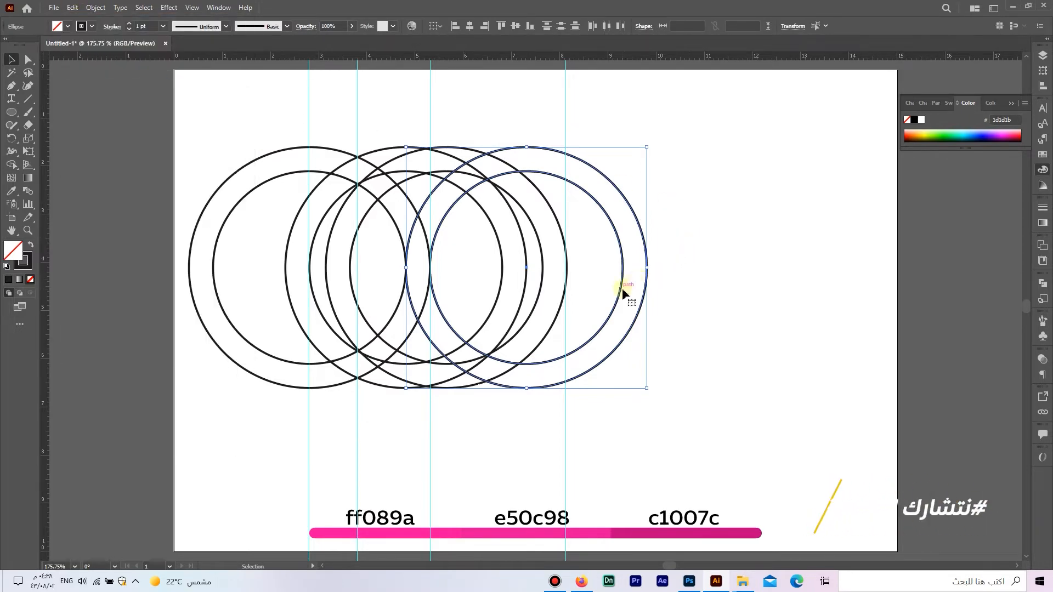
left_click_drag(623, 291, 758, 287)
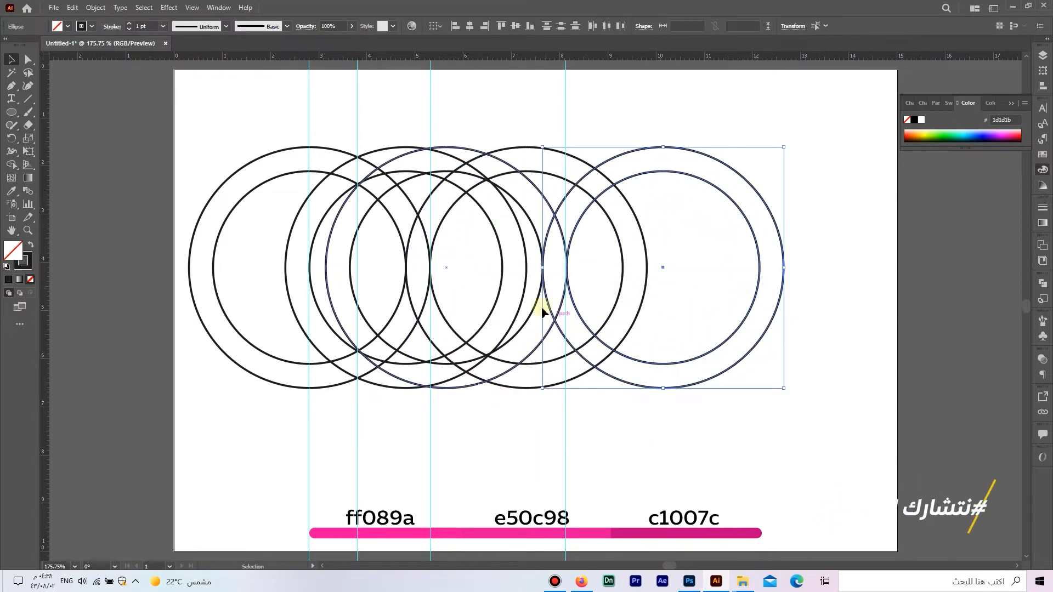
scroll(532, 275, "up", 8)
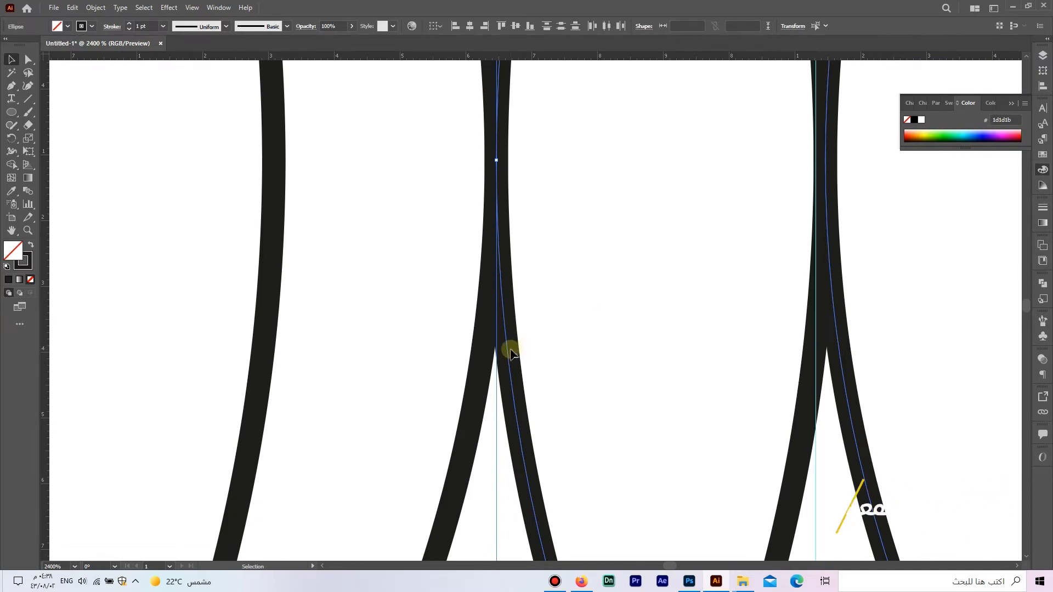
left_click_drag(508, 354, 508, 353)
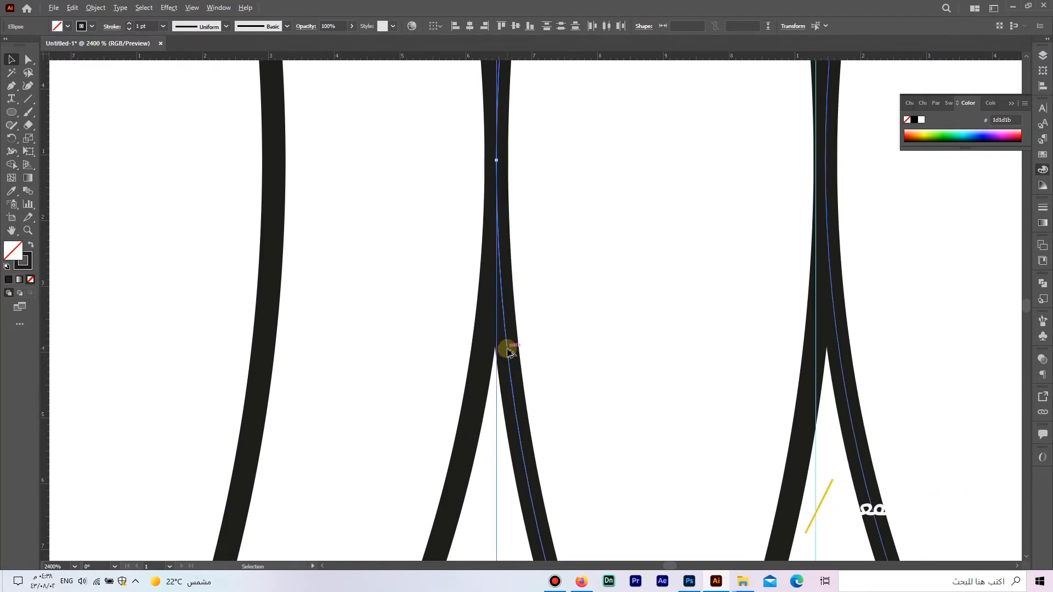
scroll(509, 351, "down", 8)
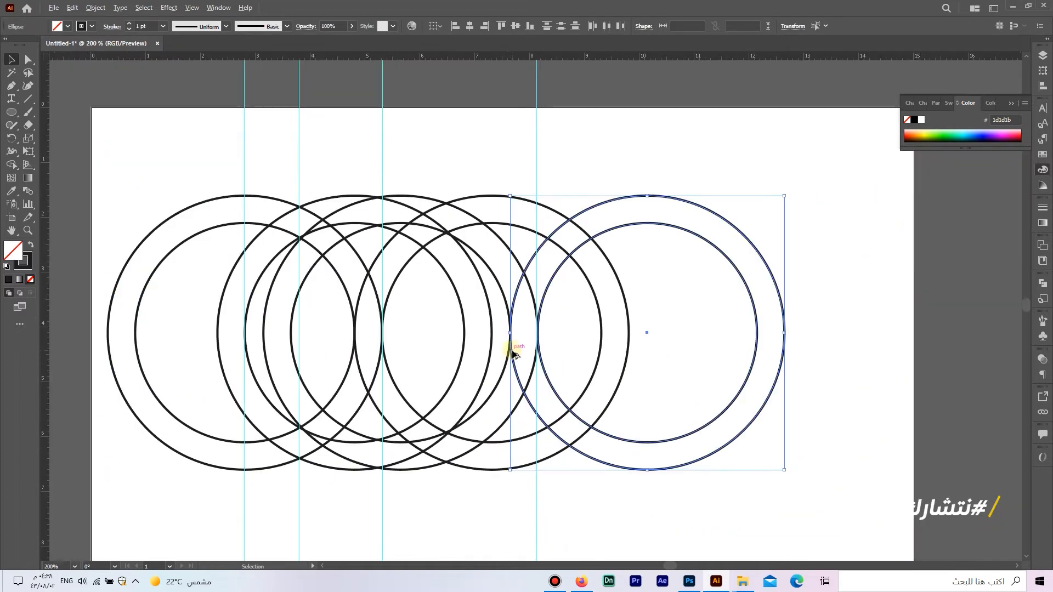
- Delete all four vertical guides
left_click_drag(589, 325, 663, 330)
left_click_drag(302, 92, 302, 93)
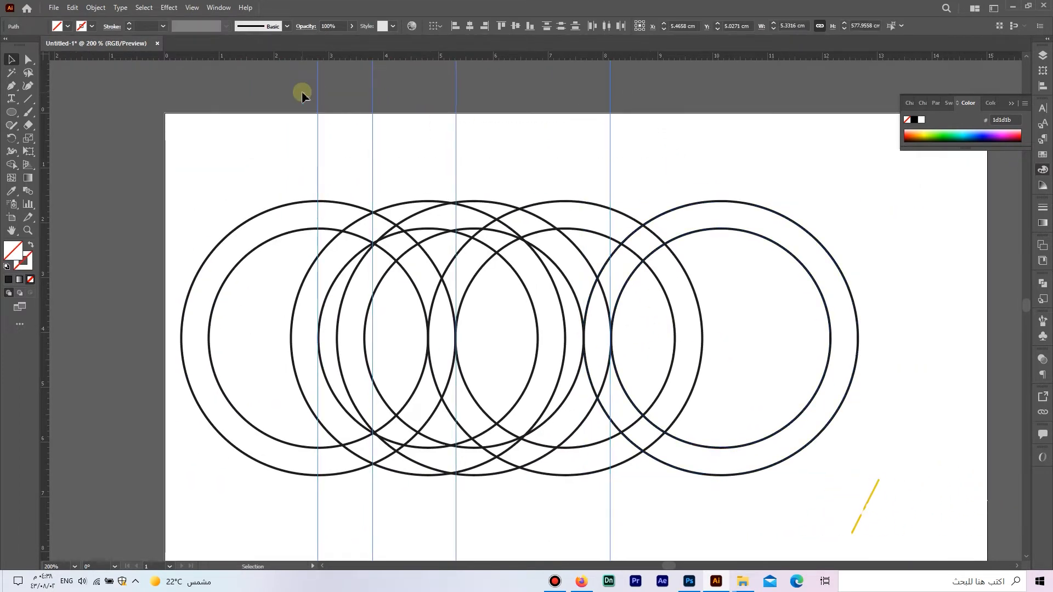
key("Delete")
- Select all the circles and move them together to the middle of the artboard
scroll(460, 292, "down", 1)
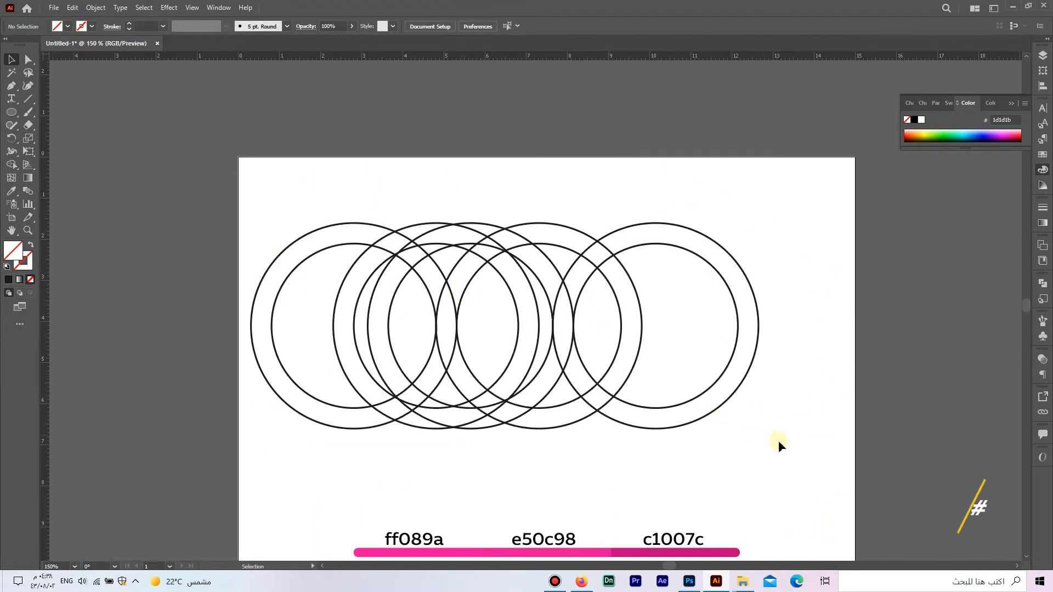
left_click_drag(804, 449, 236, 194)
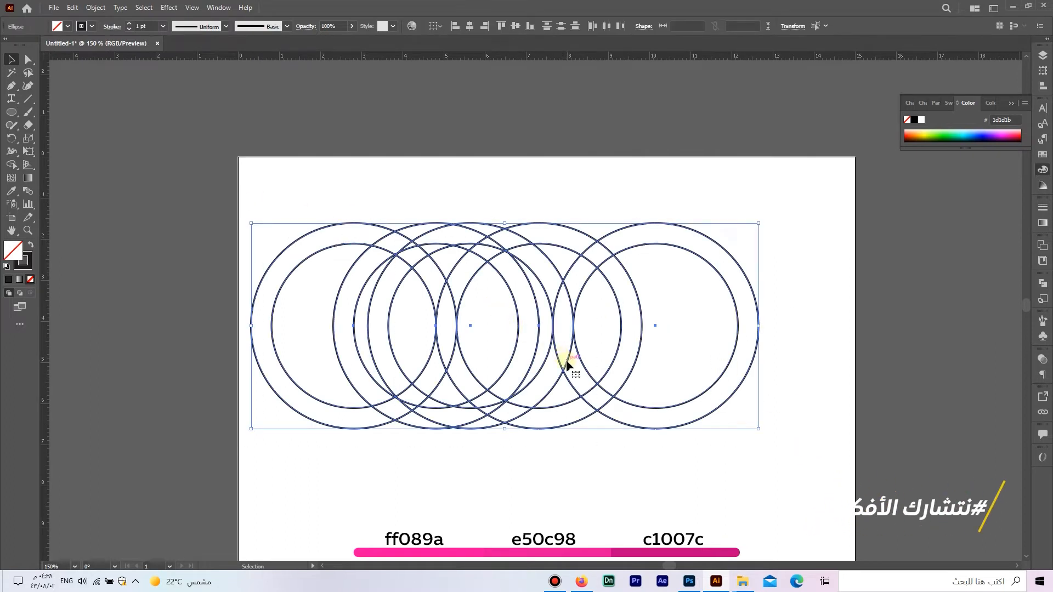
left_click_drag(563, 373, 598, 393)
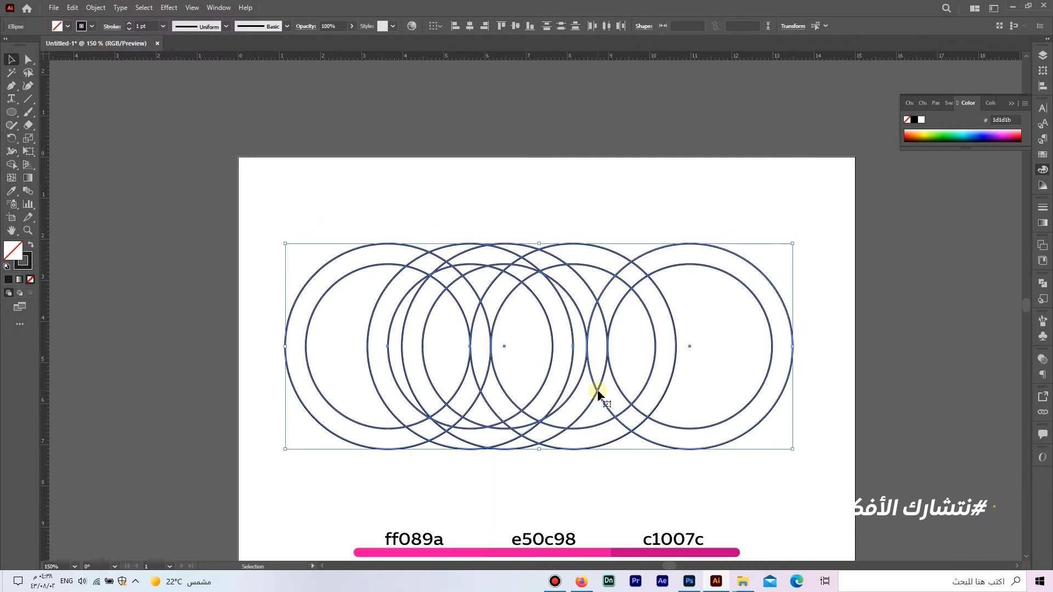
- With Shape Builder and a black fill without stroke, merge the ring segments into the left petal, its curved base and pointed tip
key("space")
left_click_drag(417, 396, 402, 355)
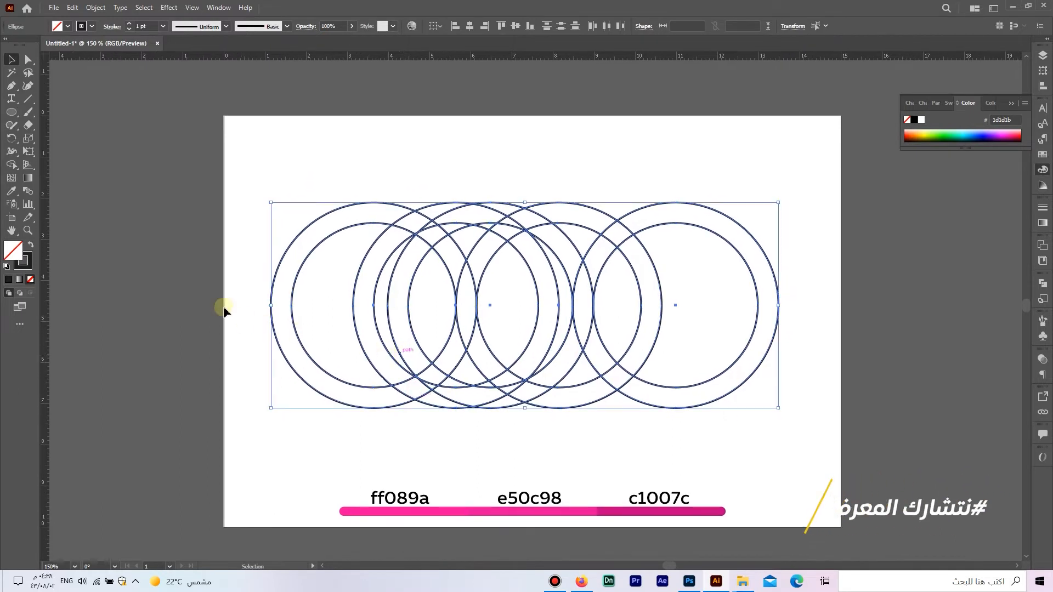
left_click(11, 164)
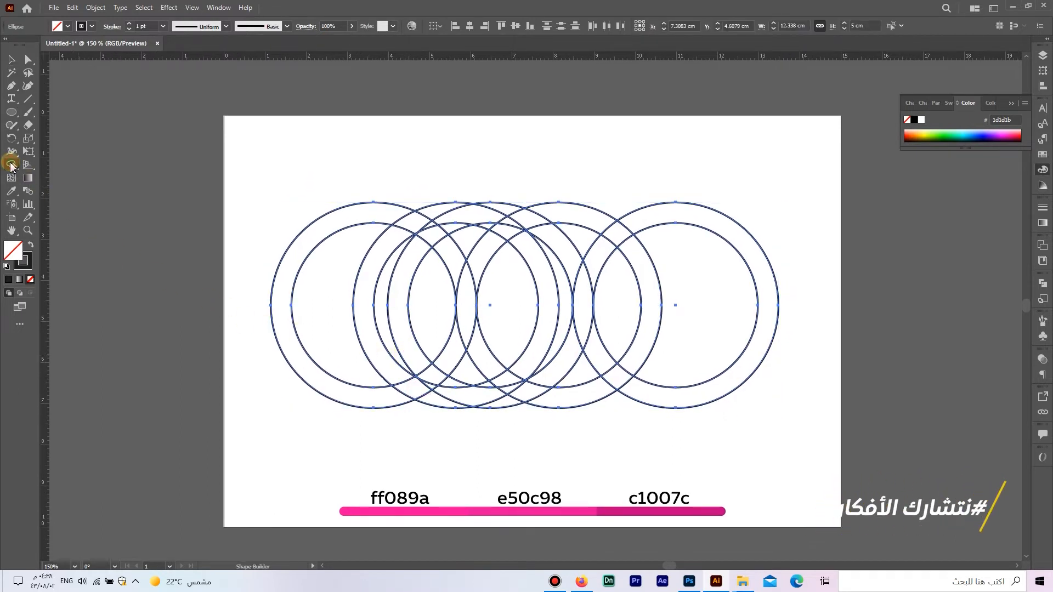
left_click(31, 244)
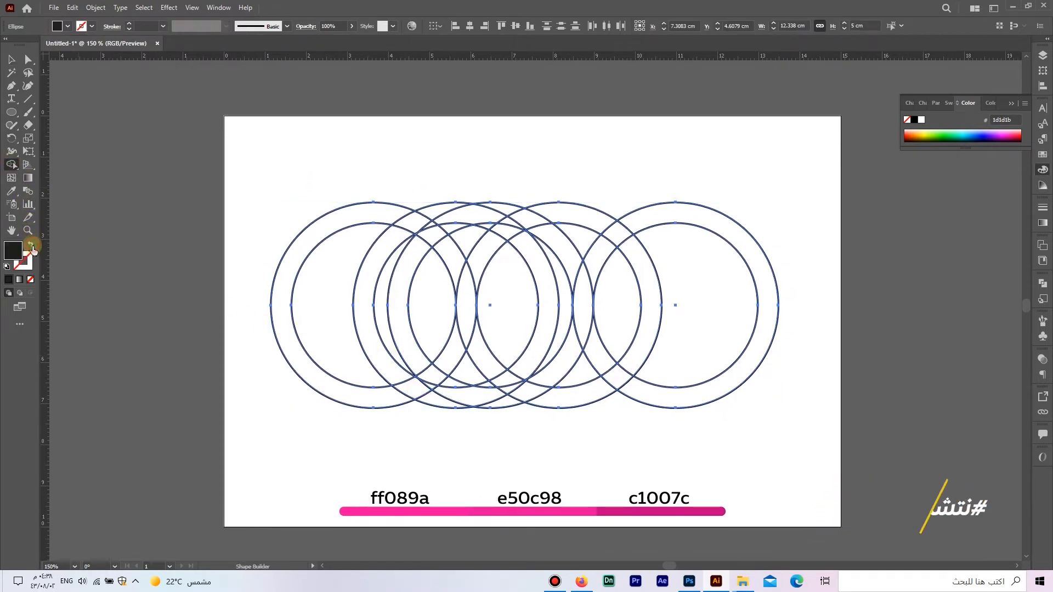
left_click(432, 232)
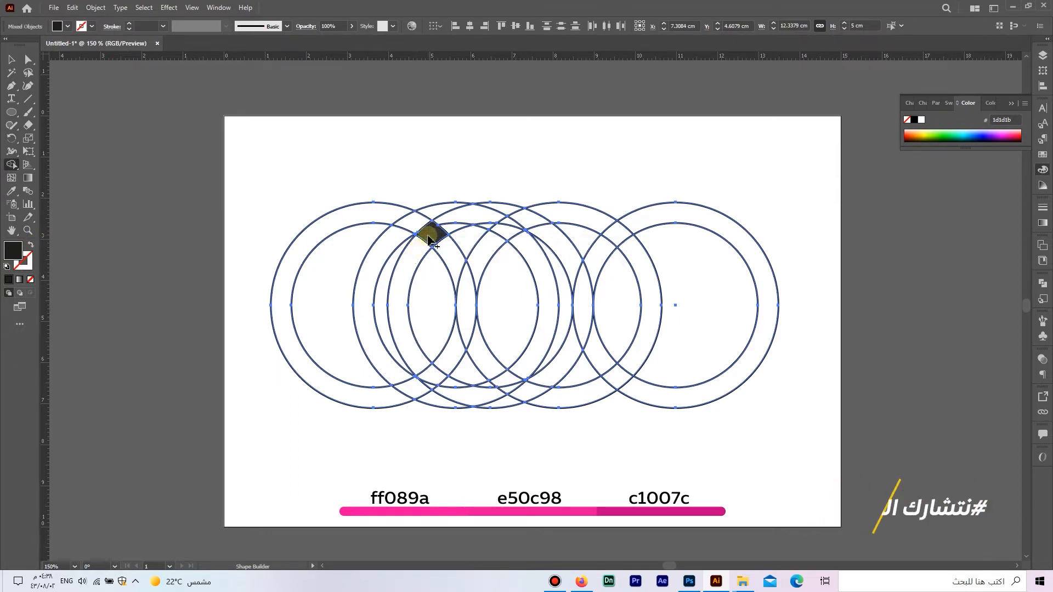
left_click(416, 265)
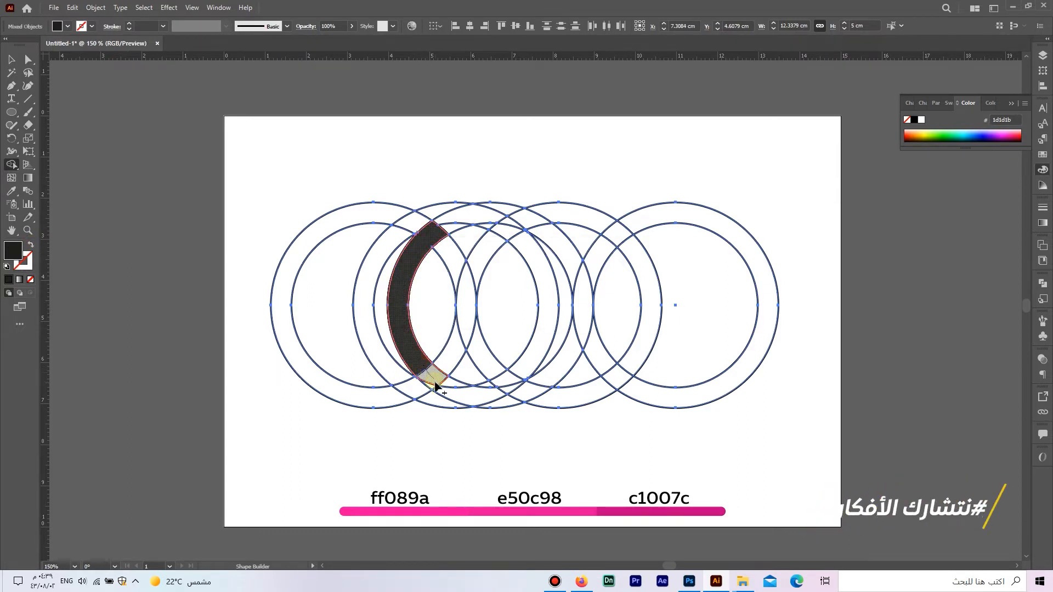
left_click_drag(435, 385, 458, 396)
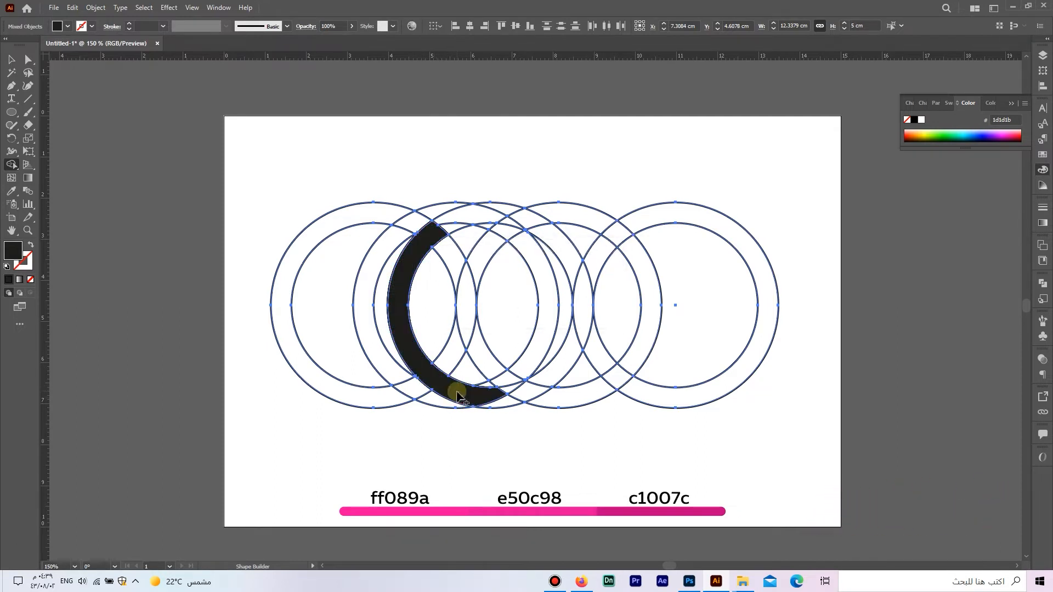
left_click_drag(459, 264, 435, 233)
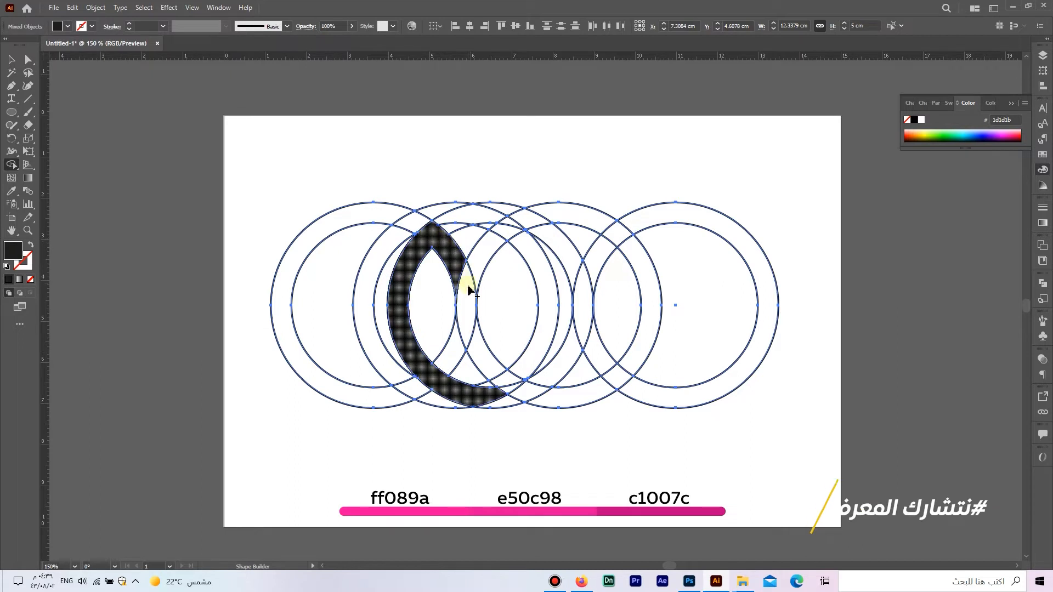
- Merge the ring segments of the central pointed petal and of the right petal, joining both side petals at the base
mouse_move(468, 298)
left_mouse_down()
mouse_move(508, 229)
mouse_move(531, 217)
mouse_move(504, 242)
mouse_move(536, 219)
mouse_move(554, 242)
left_mouse_up()
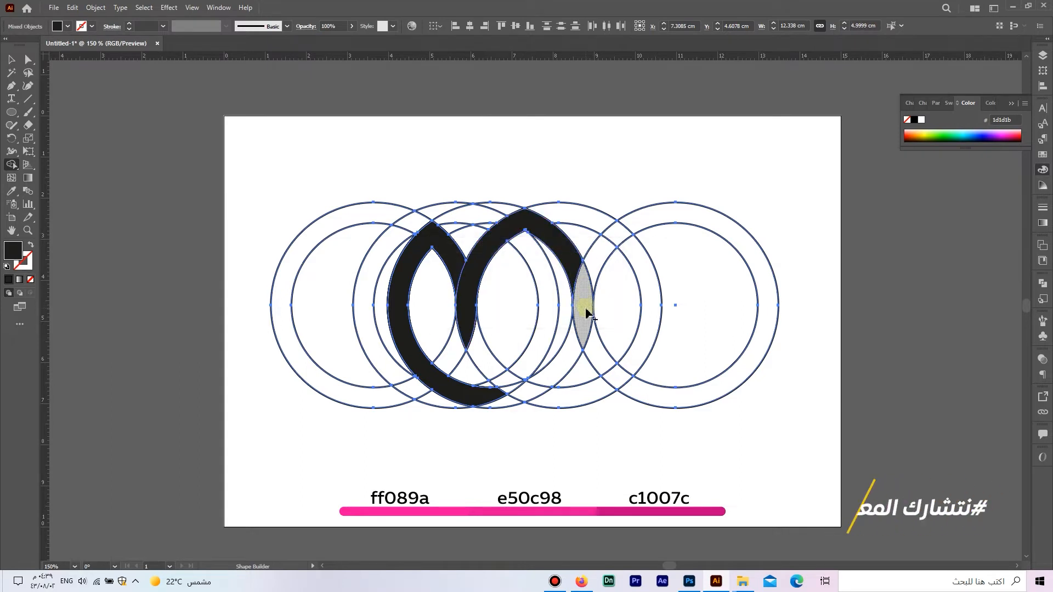
left_click_drag(586, 312, 576, 274)
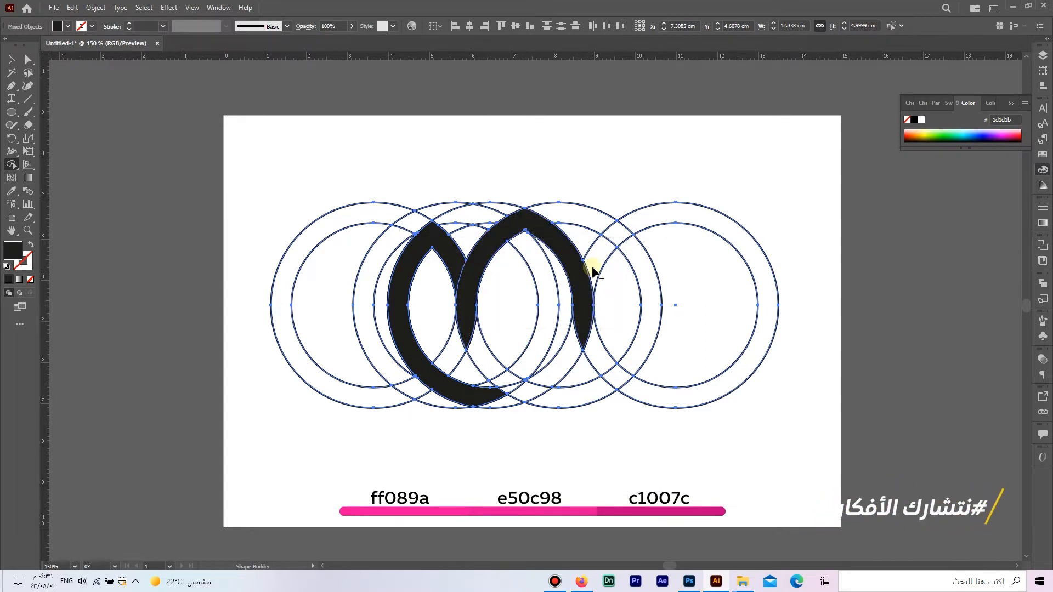
mouse_move(615, 236)
left_mouse_down()
mouse_move(648, 275)
mouse_move(656, 311)
mouse_move(641, 366)
mouse_move(587, 388)
mouse_move(509, 390)
mouse_move(513, 400)
mouse_move(498, 387)
mouse_move(467, 393)
left_mouse_up()
scroll(506, 396, "up", 5)
mouse_move(514, 360)
left_mouse_down()
mouse_move(492, 421)
mouse_move(414, 353)
mouse_move(375, 285)
left_mouse_up()
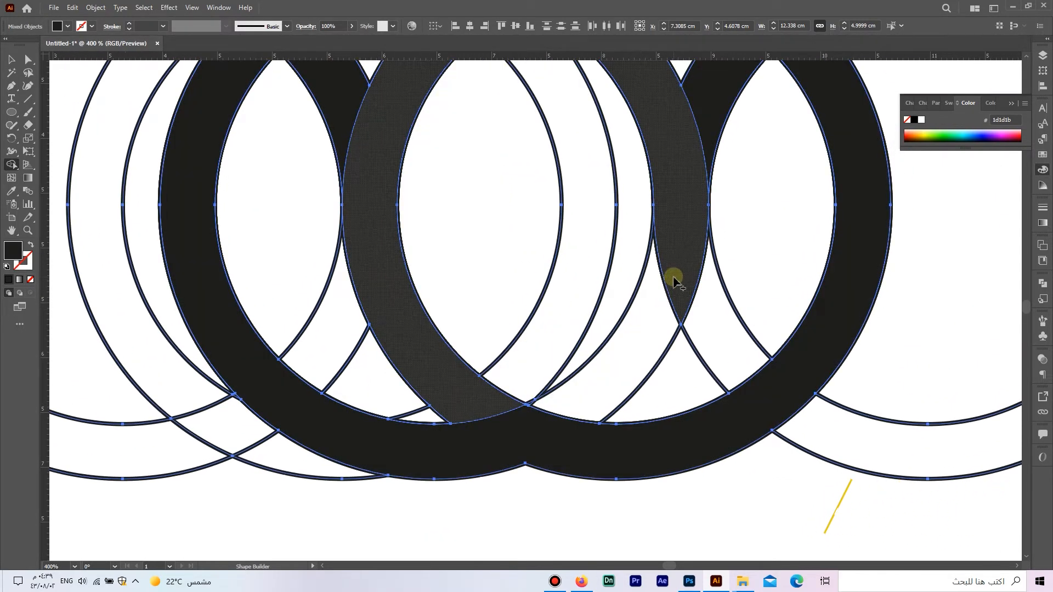
mouse_move(675, 281)
left_mouse_down()
mouse_move(625, 357)
mouse_move(651, 331)
left_mouse_up()
- Merge the tiny leftover sliver at the central petal's inner upper tip into the petal
left_click_drag(645, 220, 640, 355)
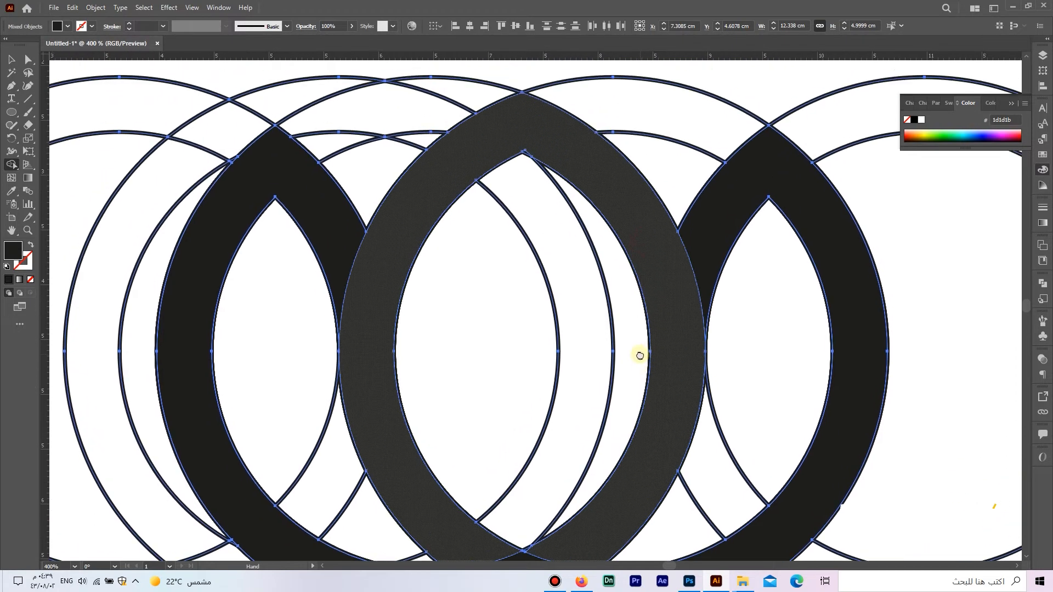
scroll(536, 146, "up", 8)
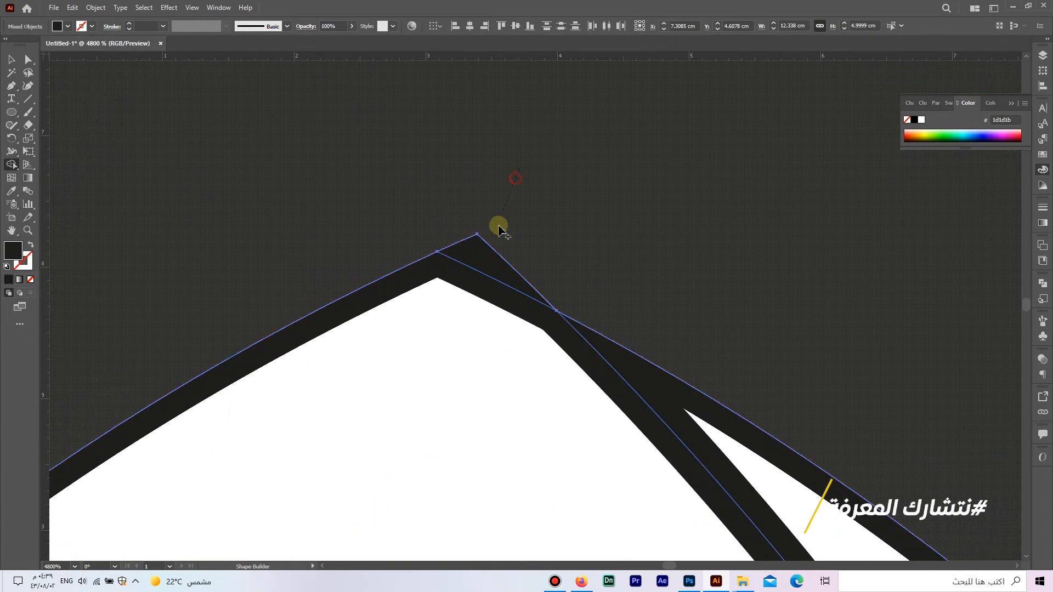
left_click(493, 253, "alt")
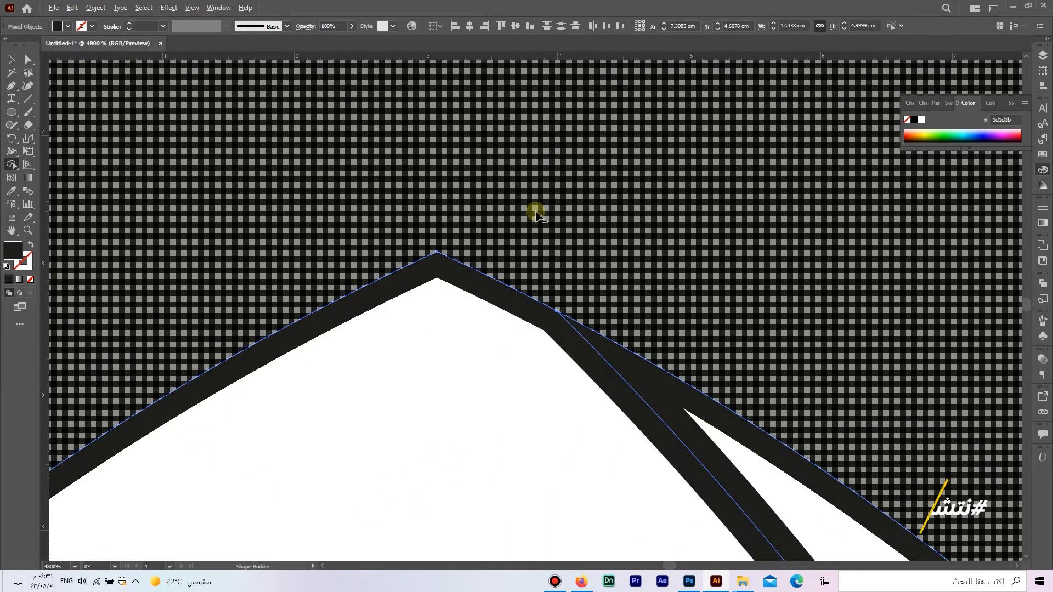
scroll(536, 214, "down", 7)
left_click_drag(603, 257, 587, 146)
scroll(588, 146, "down", 3)
left_click_drag(653, 306, 634, 271)
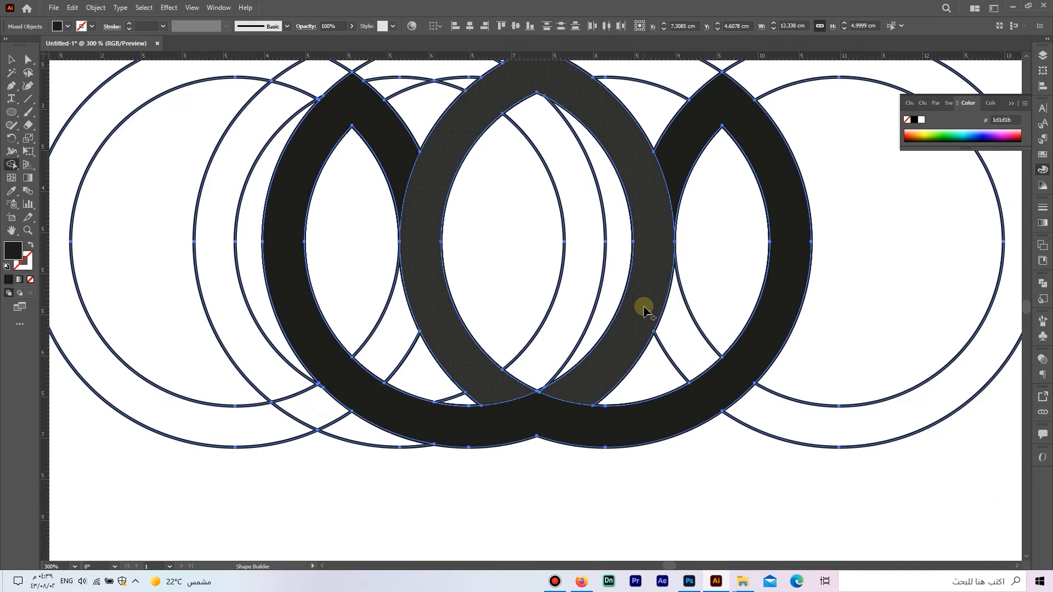
key("ctrl+0")
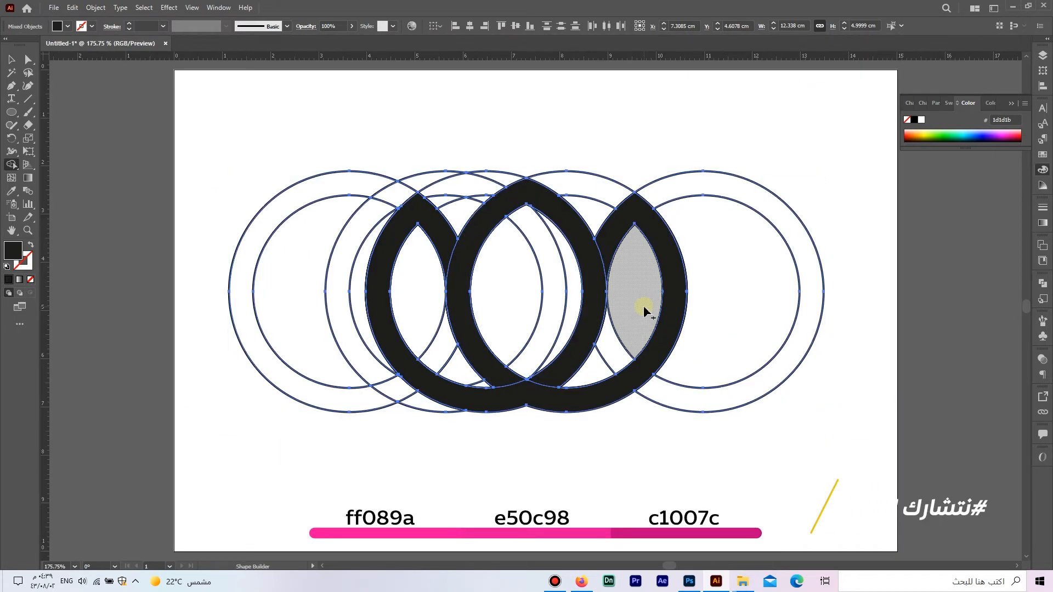
- Select only the black central petal and the joined side petals with Direct Selection and copy them
left_click(28, 59)
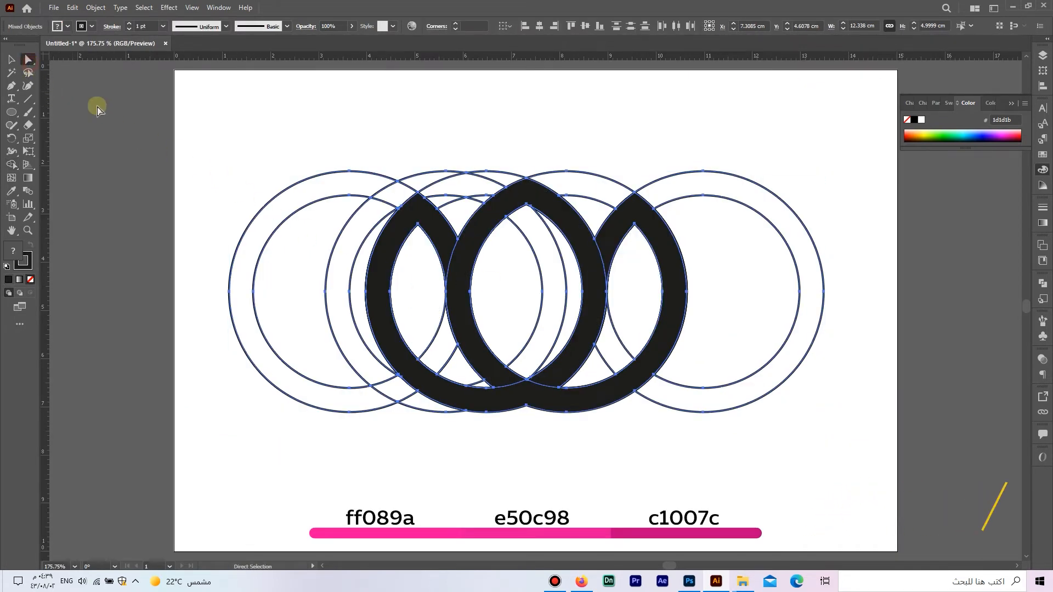
left_click(112, 112)
left_click(469, 228)
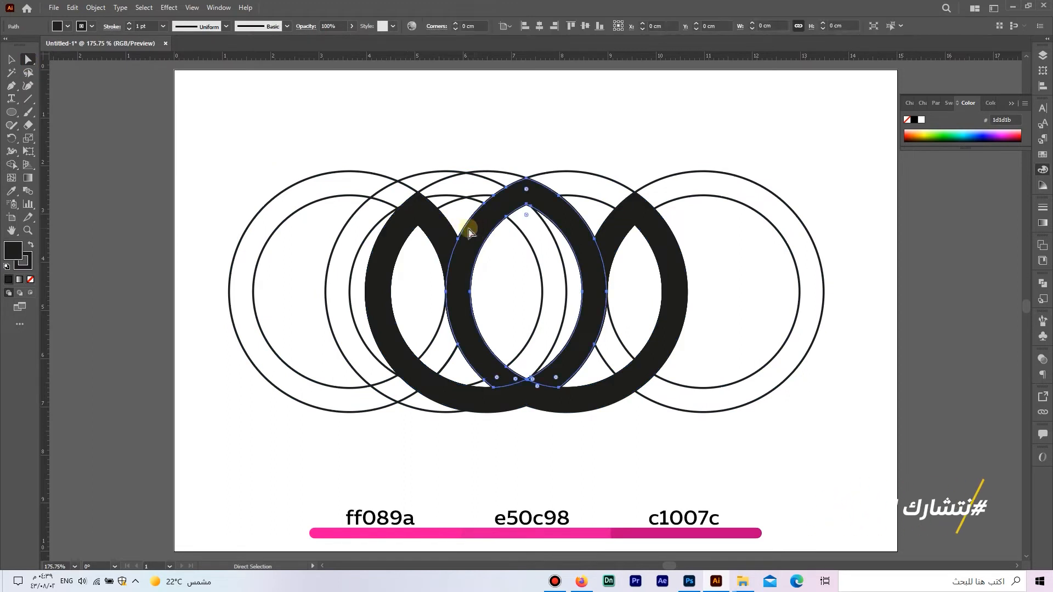
left_click(444, 232, "shift")
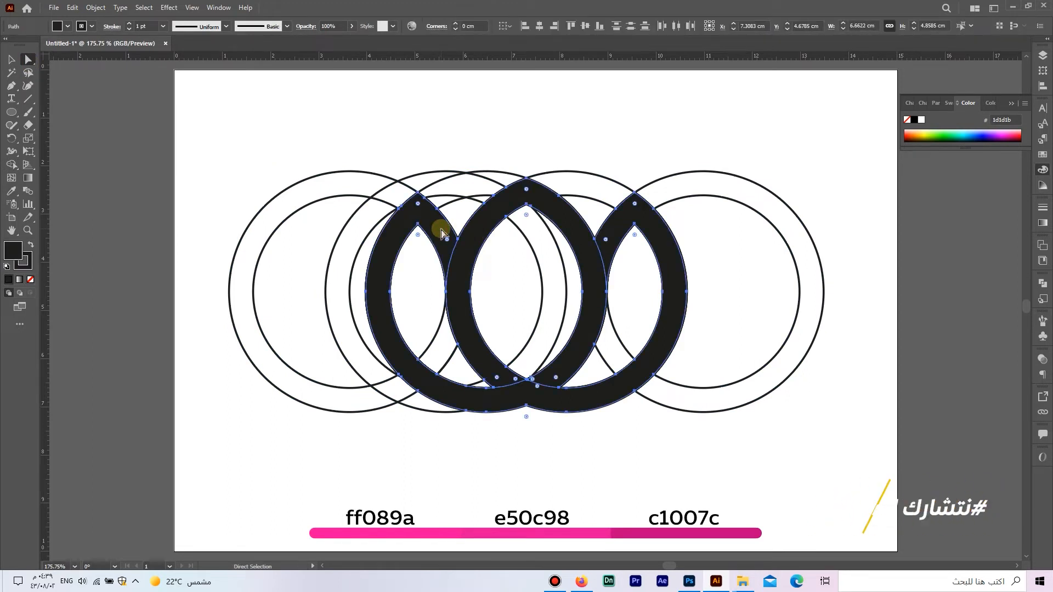
left_click(72, 7)
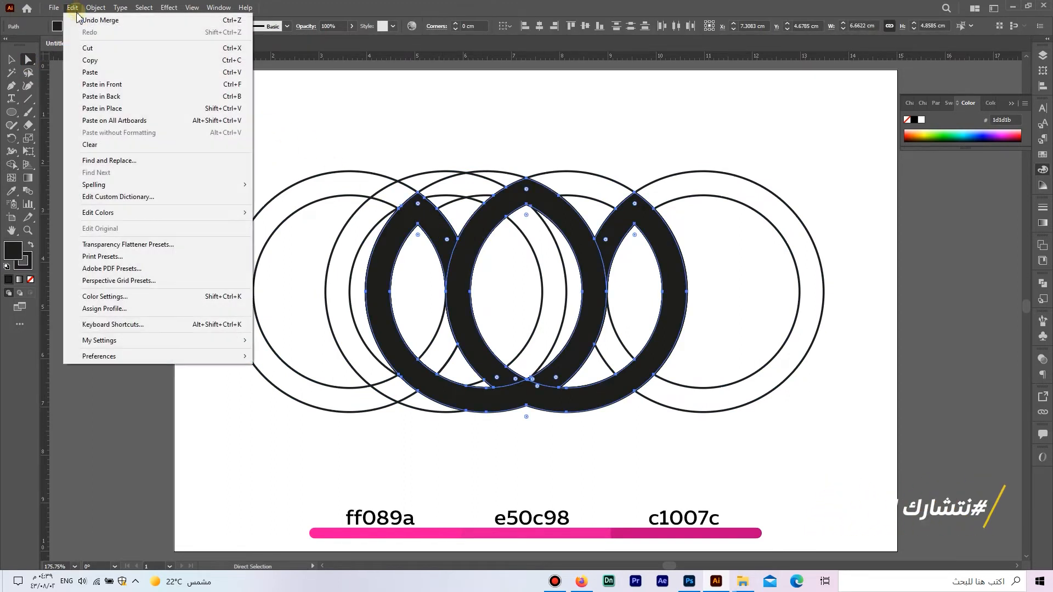
left_click(98, 60)
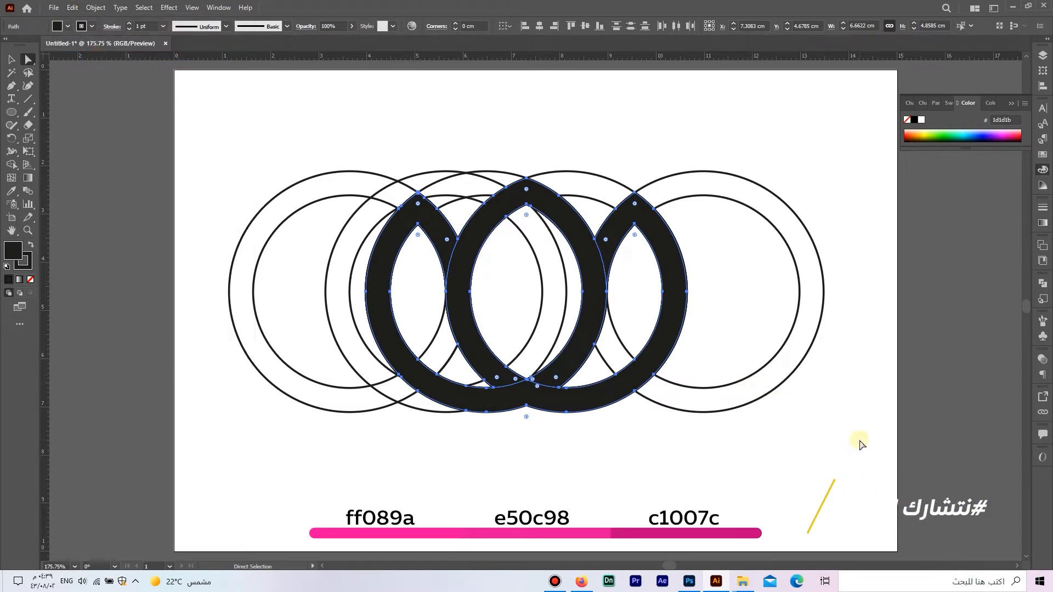
- Replace all the artwork with the copied petal shapes pasted in front, and remove their stroke
left_click_drag(860, 444, 221, 140)
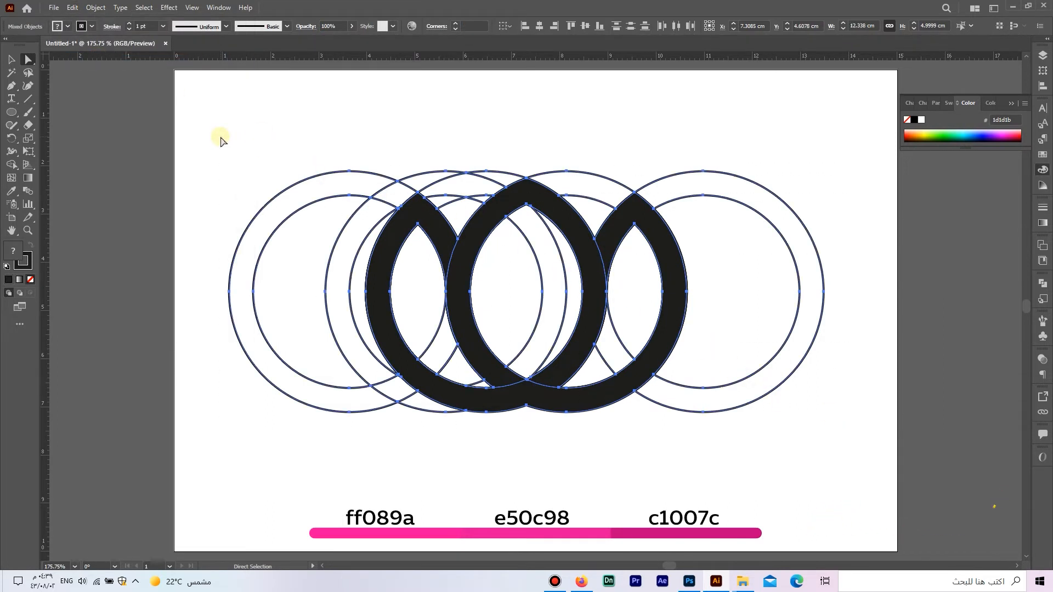
key("Delete")
left_click(72, 8)
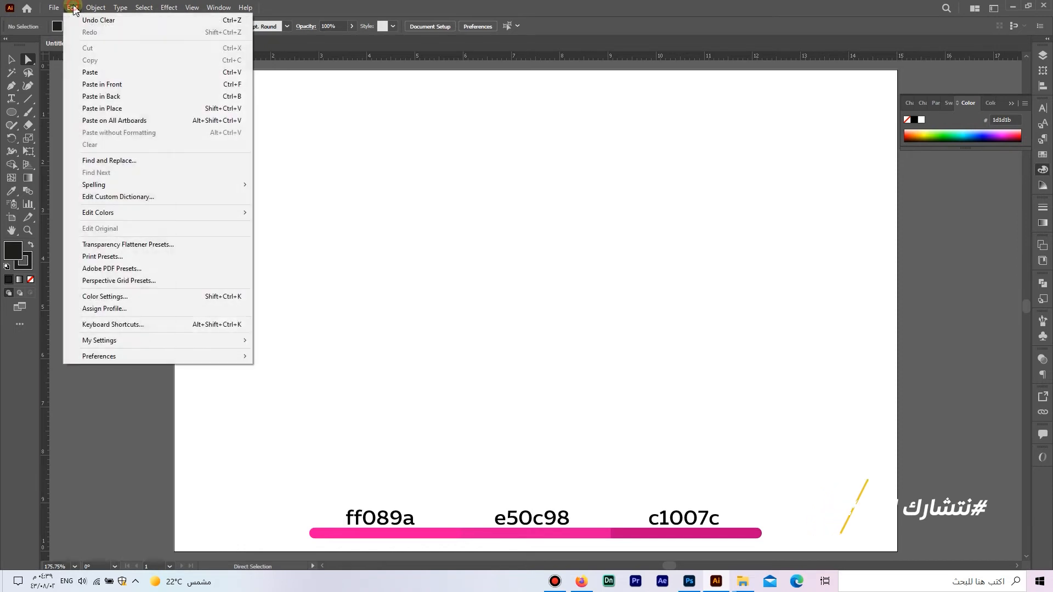
left_click(127, 84)
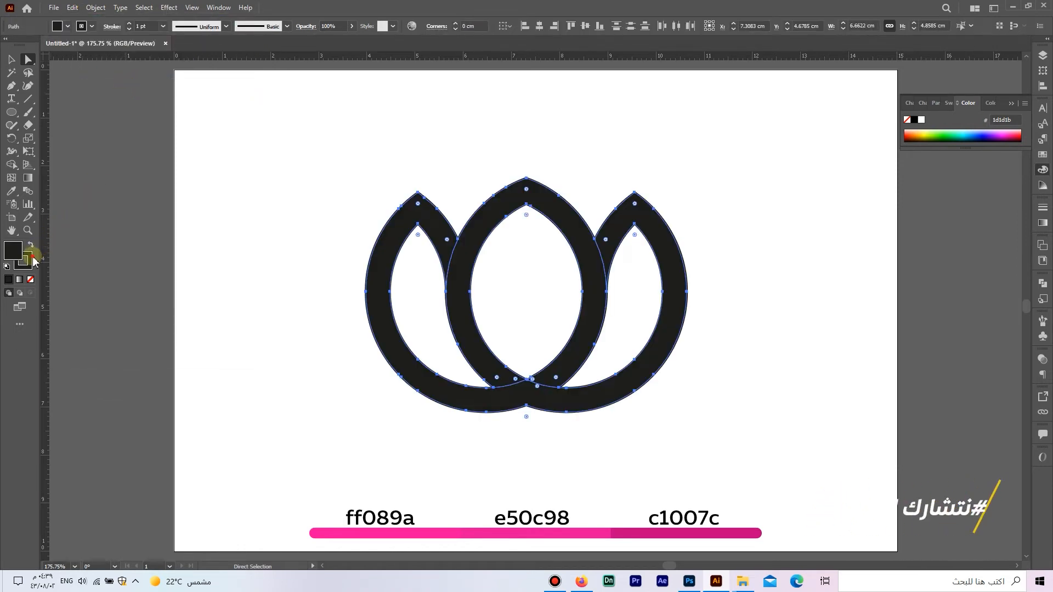
left_click(30, 279)
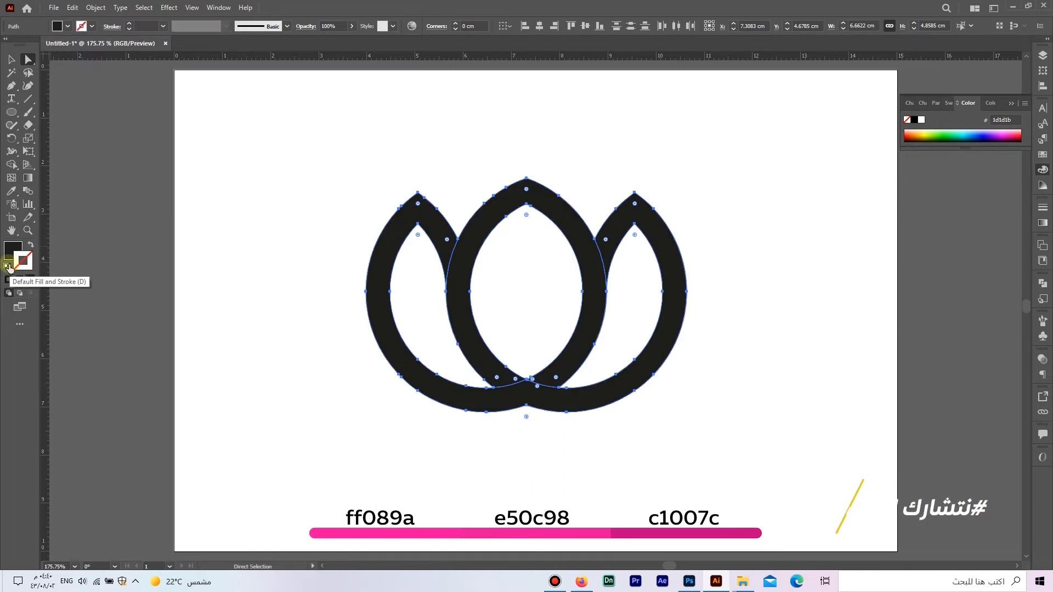
left_click(90, 261)
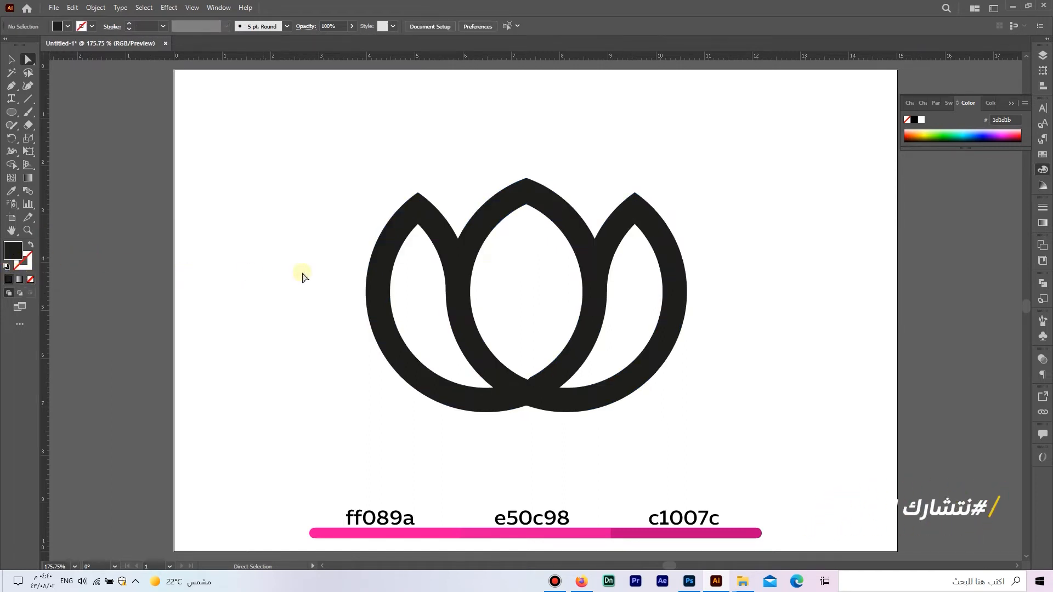
- Fill the joined side petals with a linear gradient from pink ff089a to dark pink c1007c, sampling both stops from the color bar
left_click(421, 218)
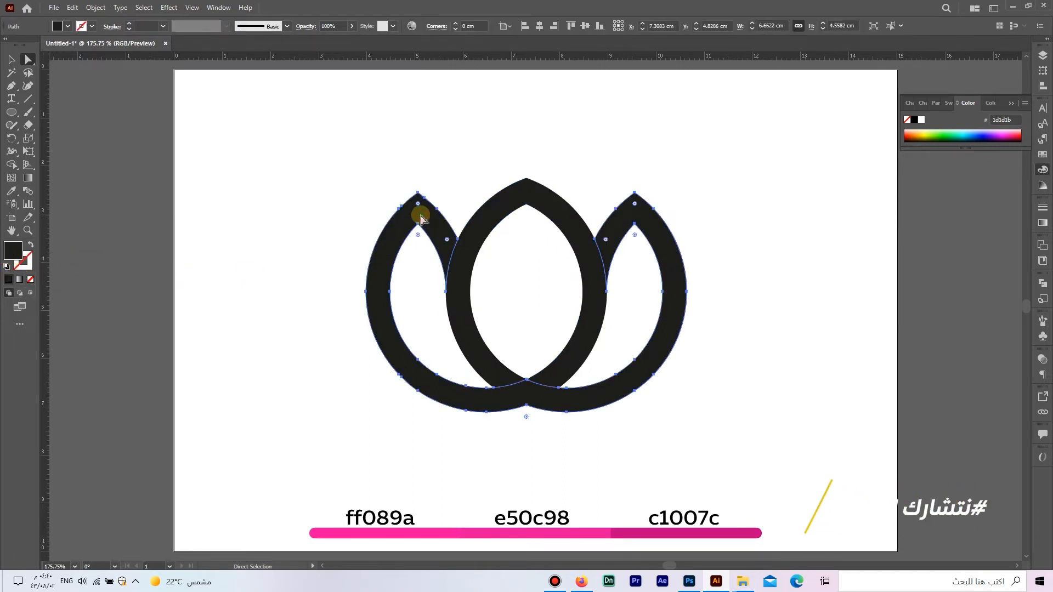
left_click(19, 280)
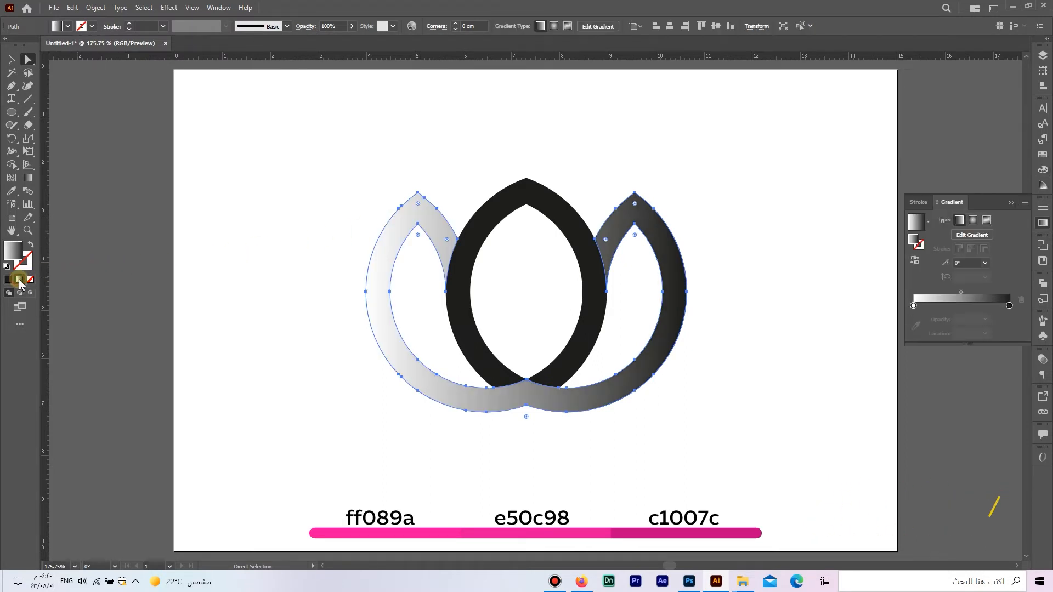
left_click(914, 306)
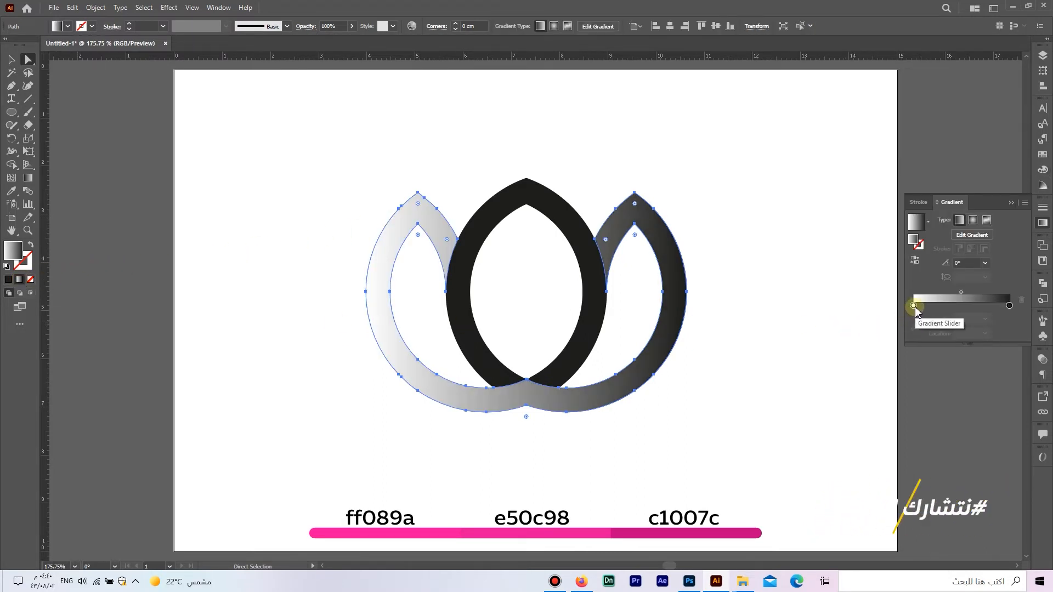
left_click(915, 325)
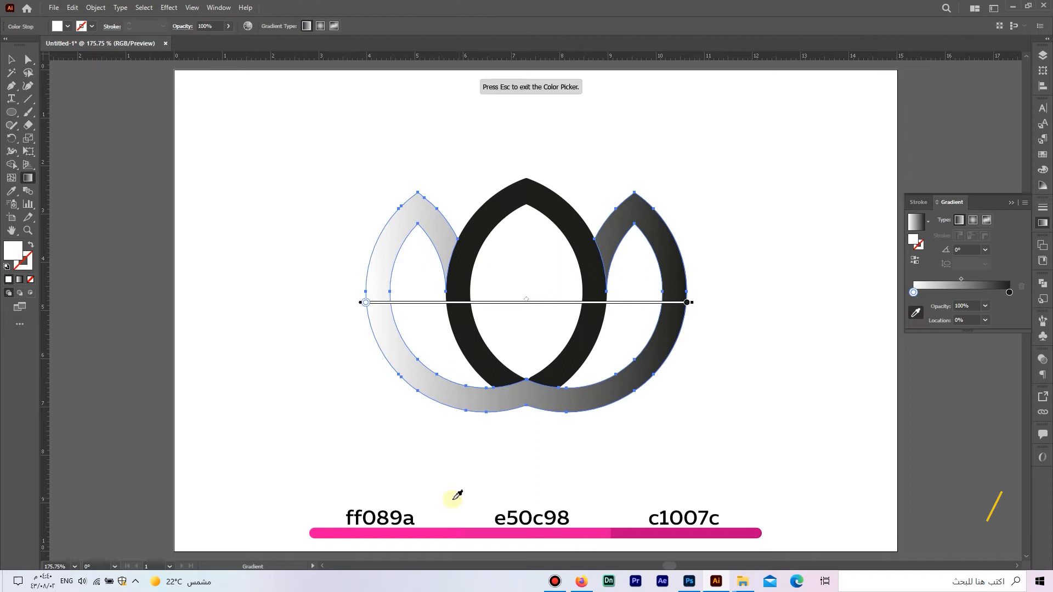
left_click(336, 530)
key("Escape")
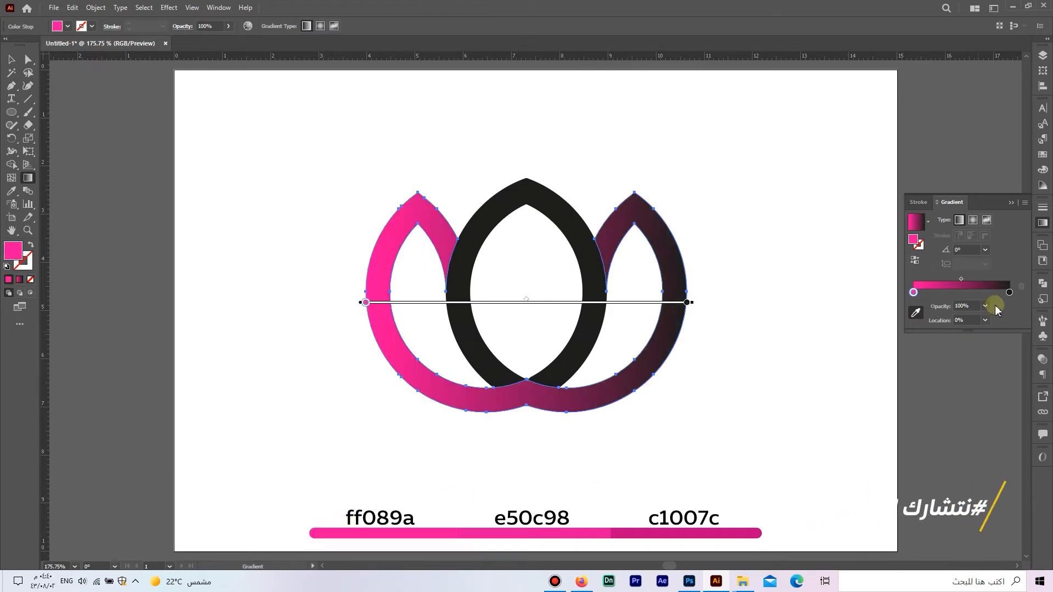
left_click(1010, 292)
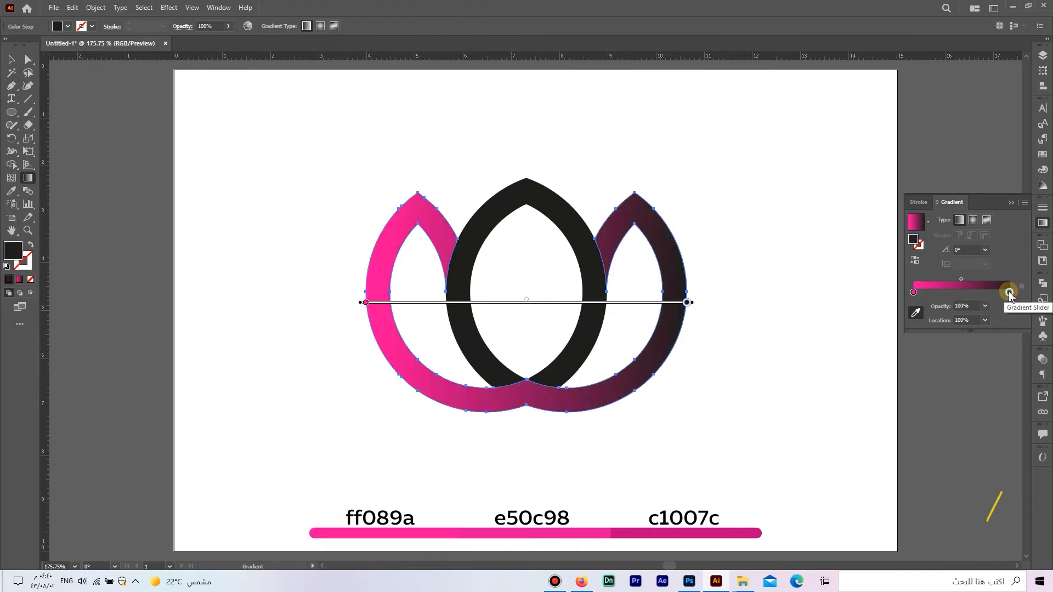
left_click(759, 526)
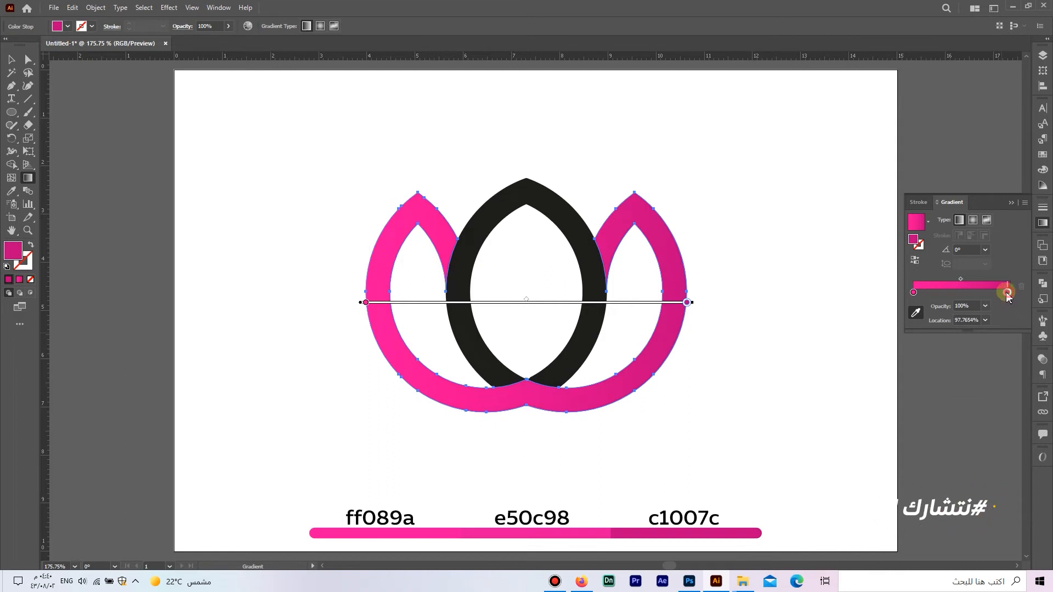
- Duplicate the dark pink end stop as a middle gradient stop and set its location to 50%
left_click_drag(1007, 293, 963, 292)
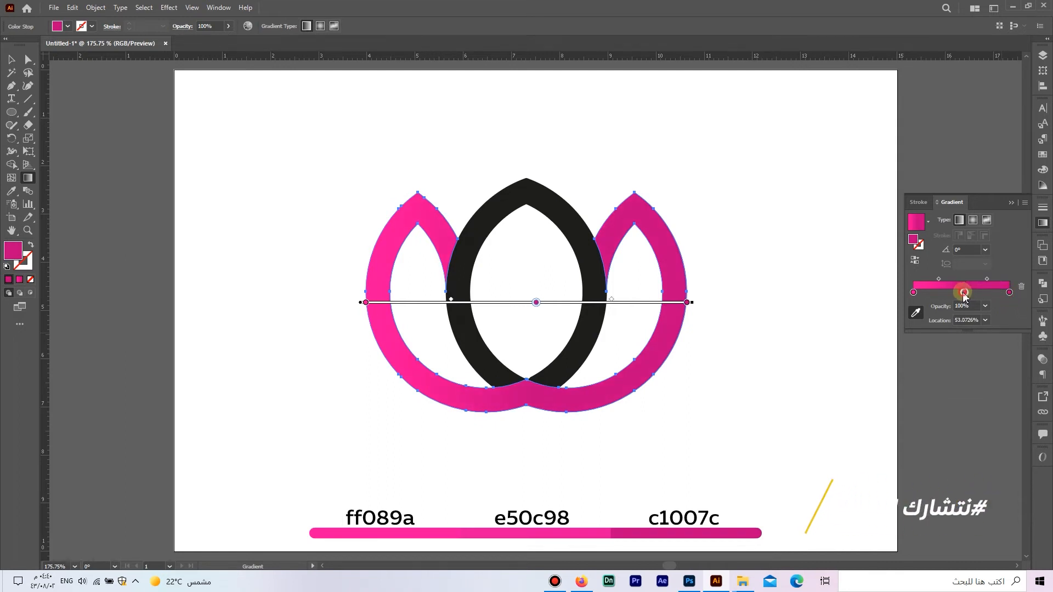
left_click(970, 321)
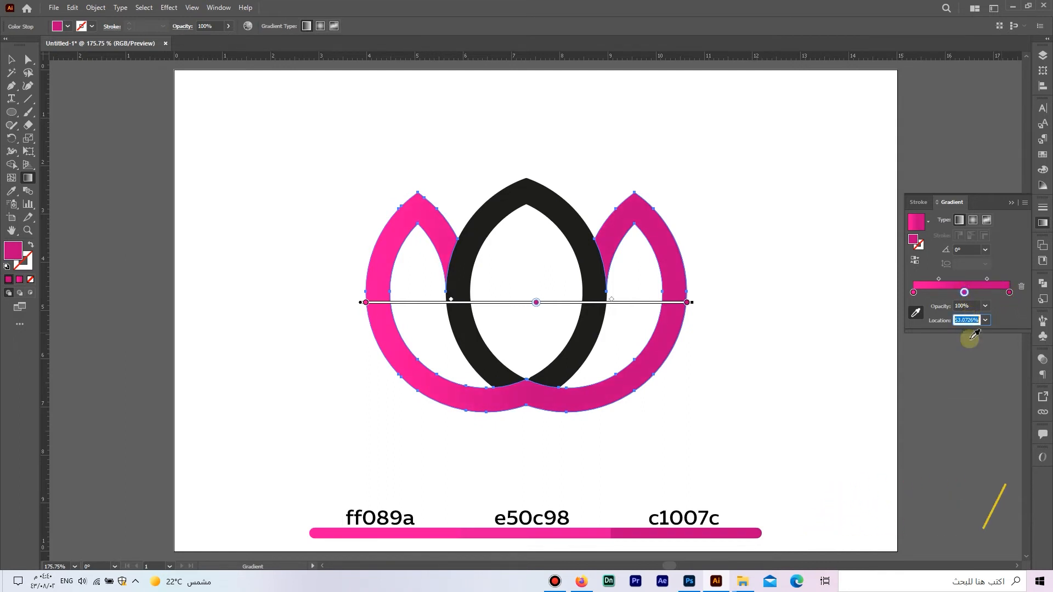
key("Return")
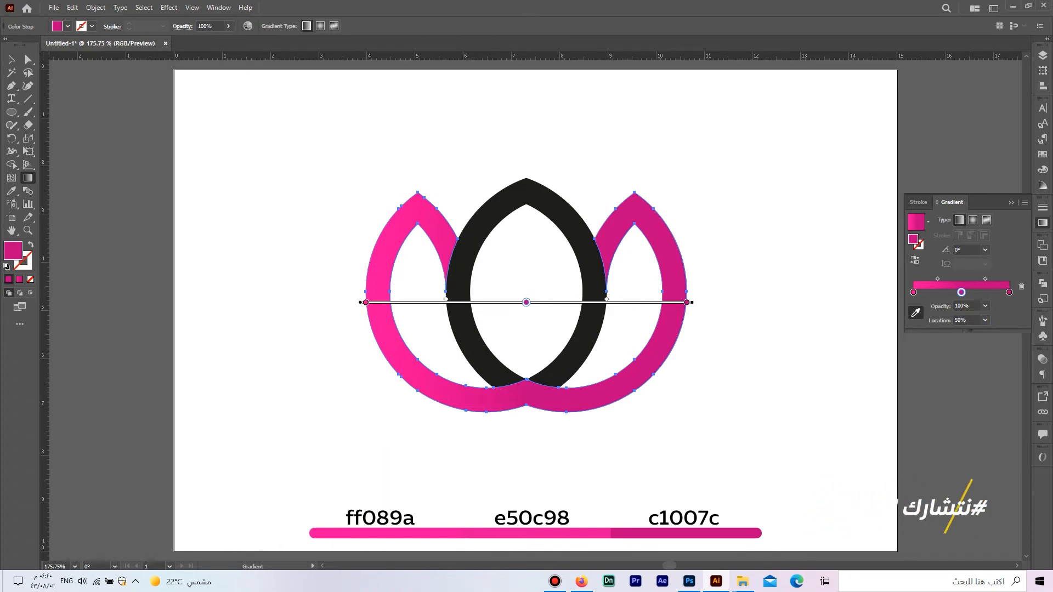
- Recolor the middle gradient stop with the middle pink e50c98 sampled from the color bar, and deselect the side petals
left_click(587, 533)
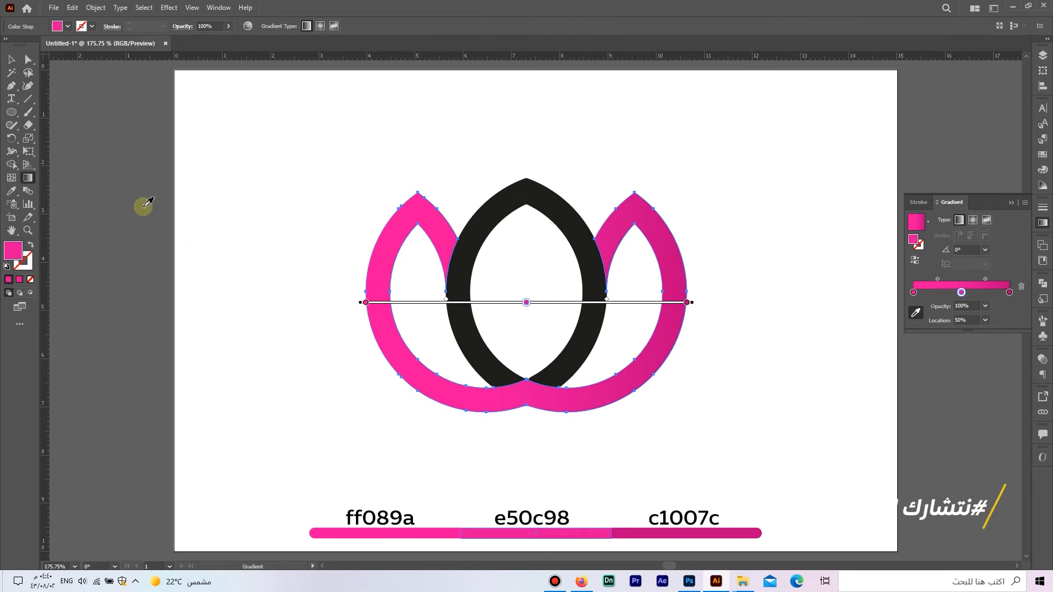
left_click(27, 60)
left_click(273, 196)
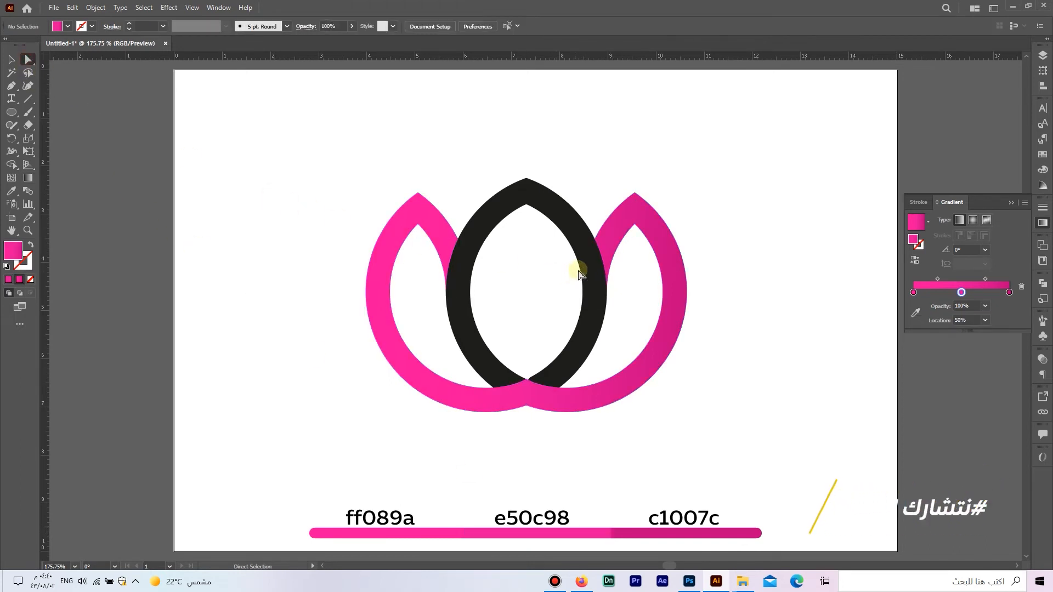
- Turn the joined side petals' gradient vertical at 90°, running upward from their lower edge to above the central petal's tip
left_click(607, 248)
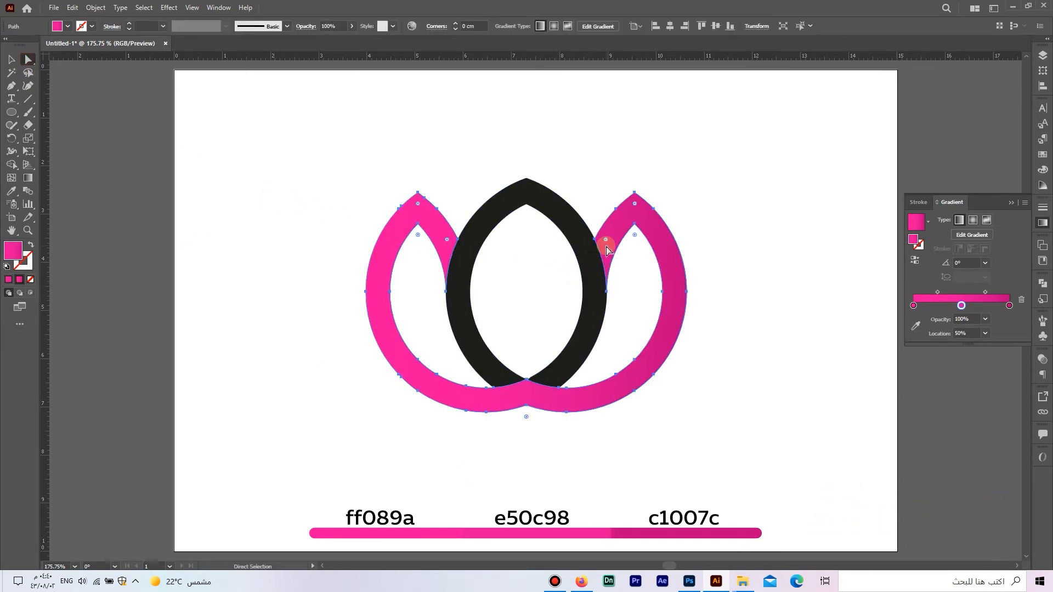
left_click(28, 178)
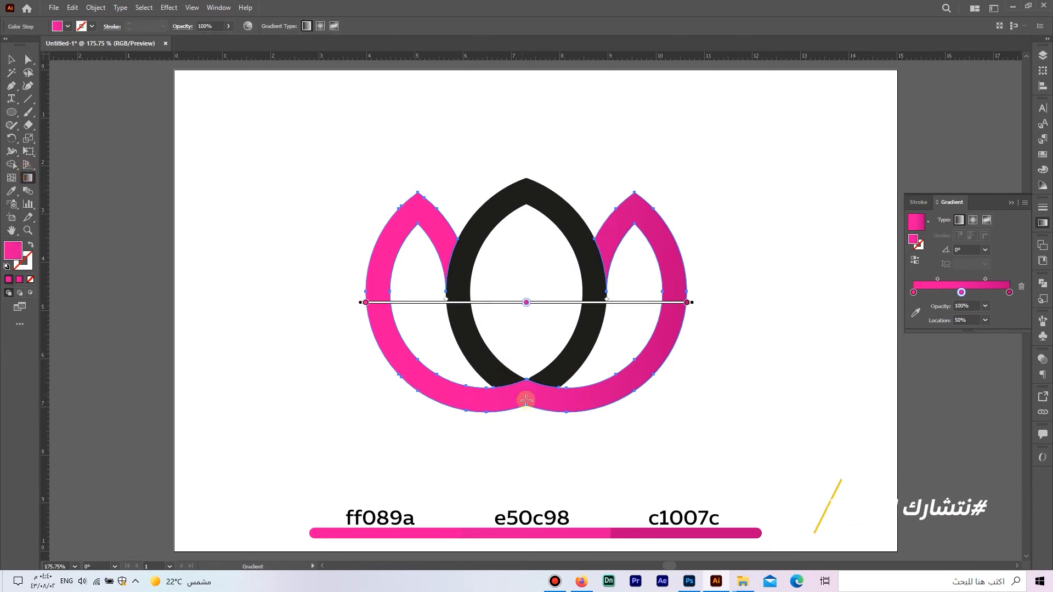
left_click_drag(527, 400, 528, 295)
left_click_drag(520, 204, 522, 159)
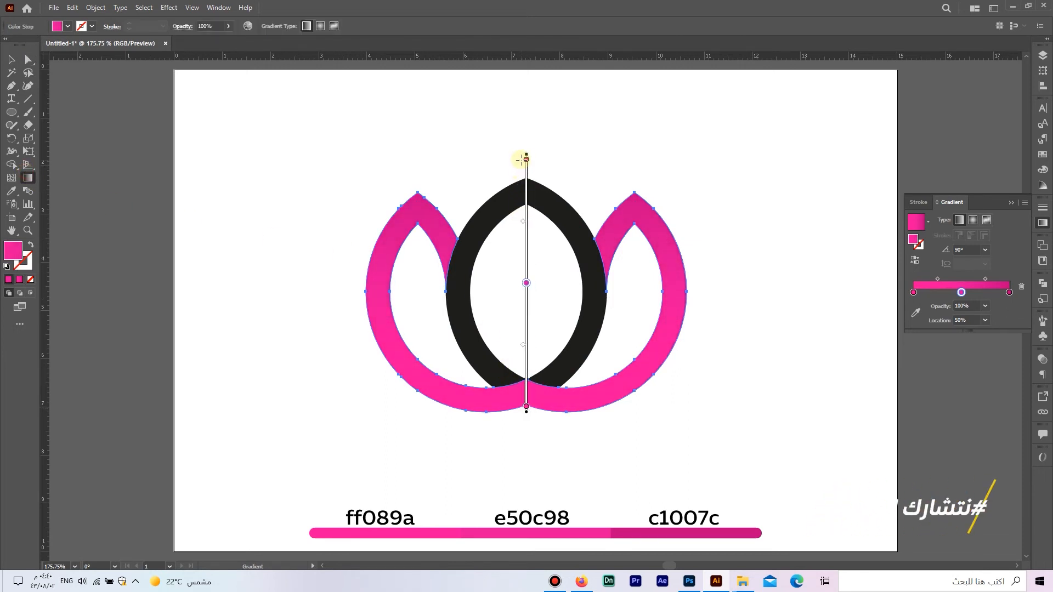
- Select the black central petal and copy the side petals' pink gradient onto it with the Eyedropper
key("a")
left_click(546, 201)
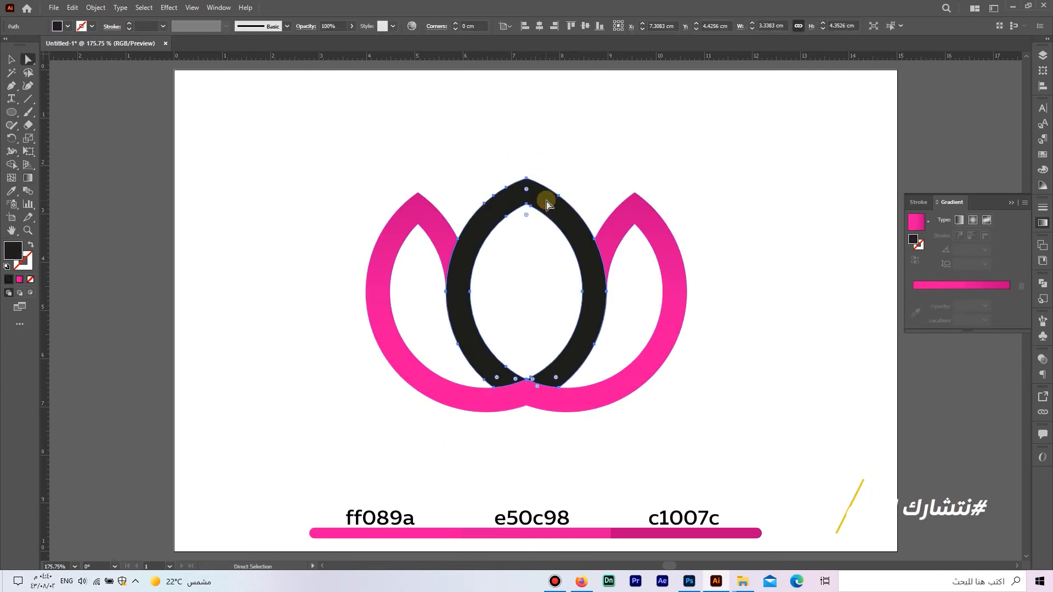
left_click(11, 191)
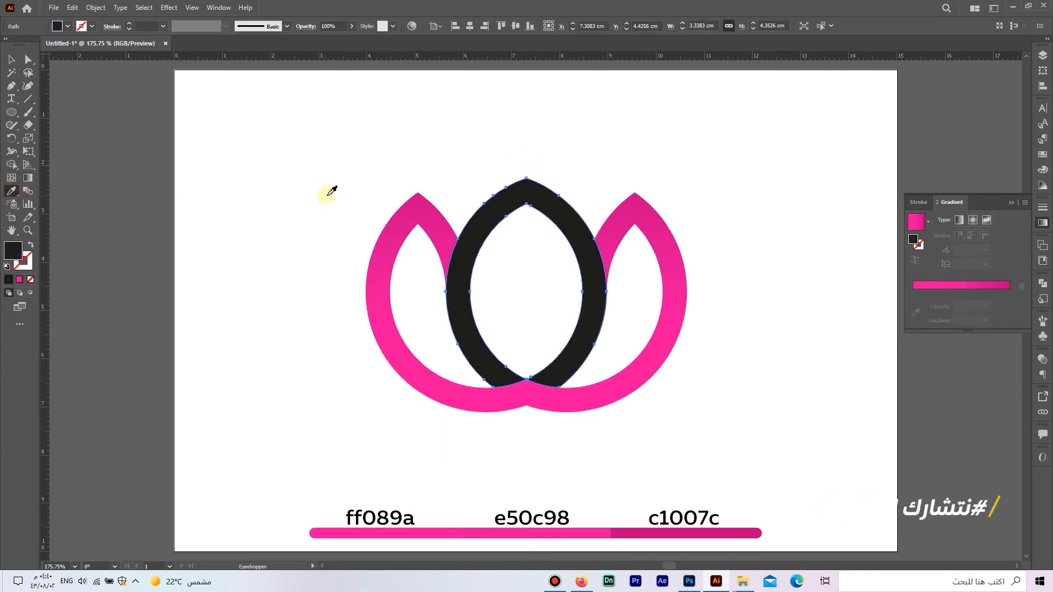
left_click(412, 209)
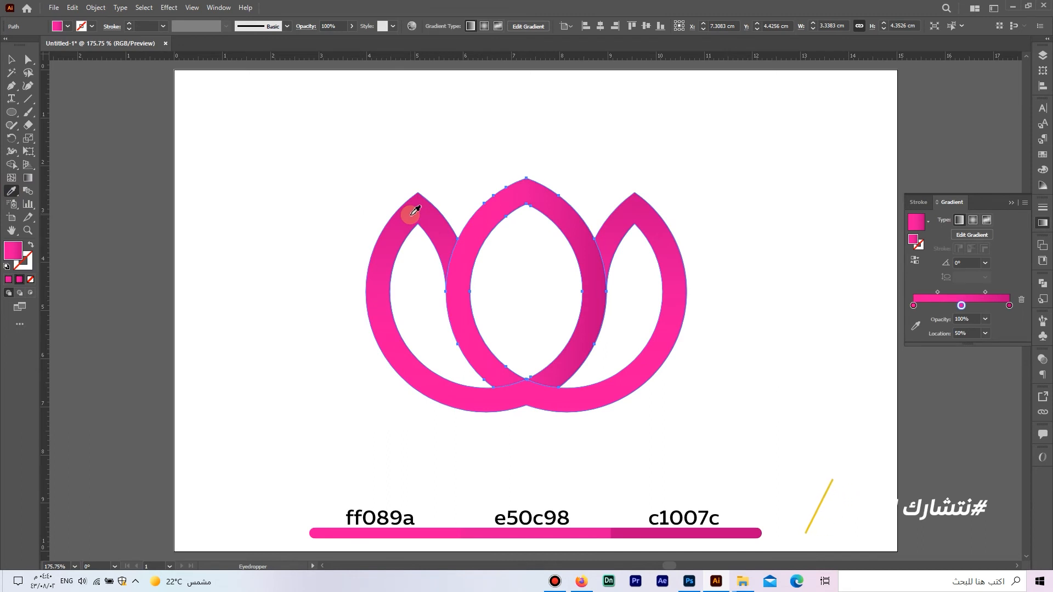
- Set the central petal's gradient vertical at -90°, with the middle stop at about 43%, and shift the gradient slightly upward
left_click(27, 178)
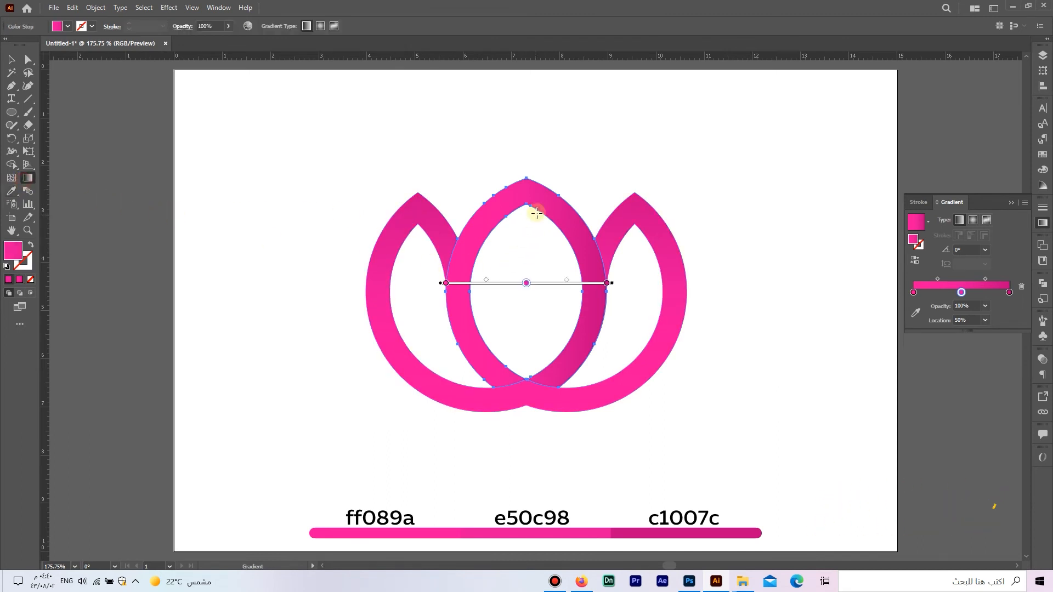
mouse_move(524, 183)
left_mouse_down()
mouse_move(524, 417)
mouse_move(526, 392)
left_mouse_up()
left_click_drag(527, 301, 526, 283)
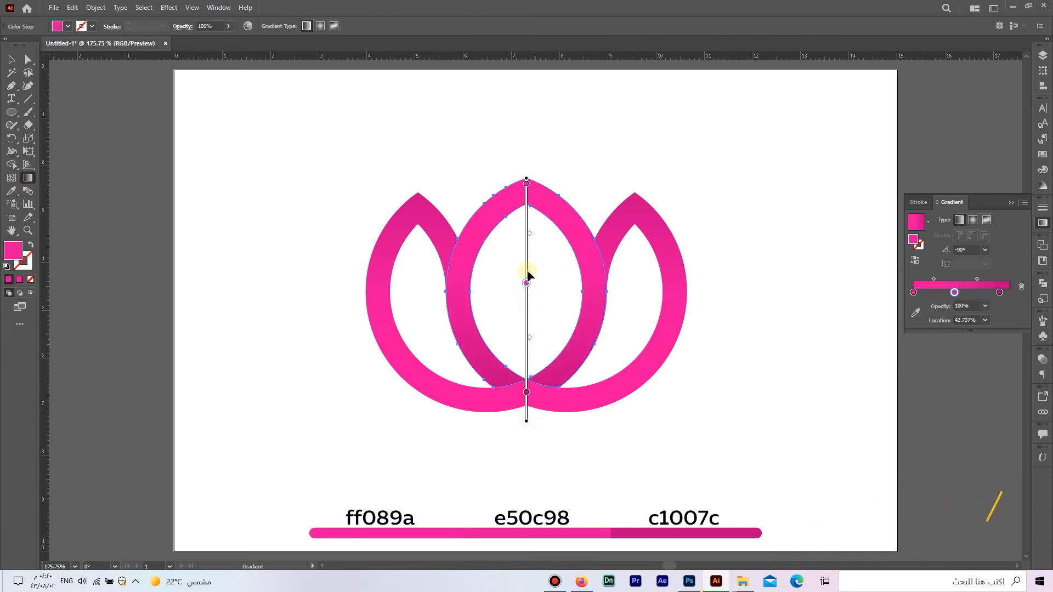
left_click(527, 183)
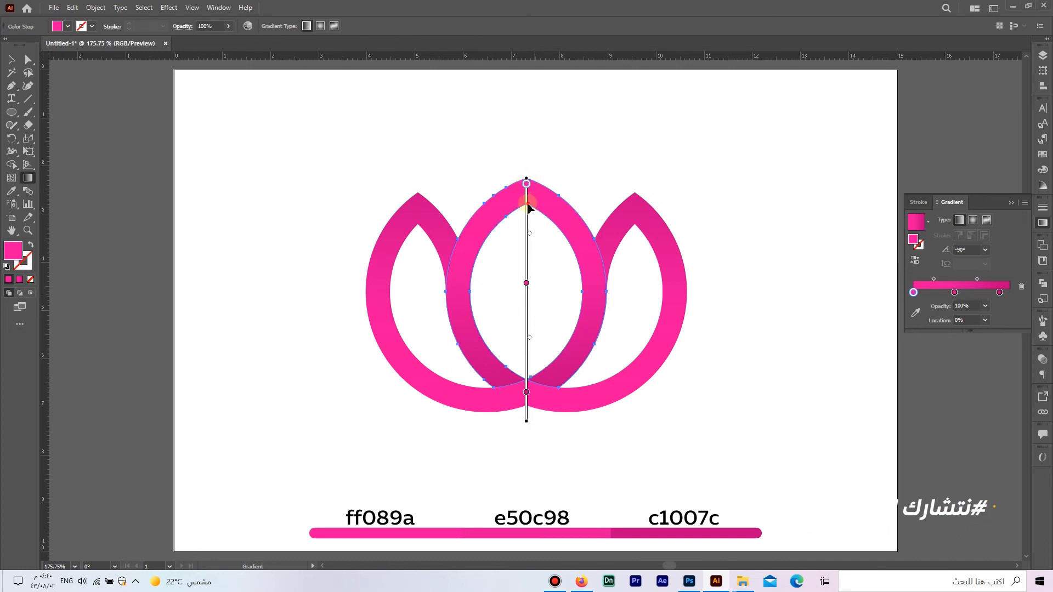
left_click_drag(530, 207, 529, 195)
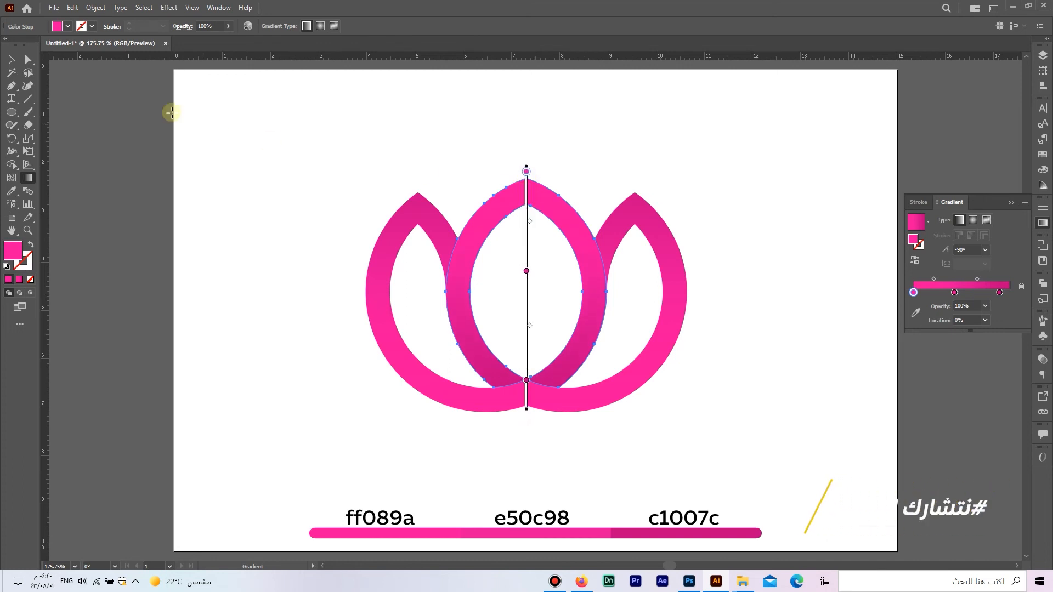
- On the joined side petals, move the middle gradient stop to about 43% and shift the whole gradient slightly downward
left_click(28, 59)
left_click(345, 212)
left_click(381, 242)
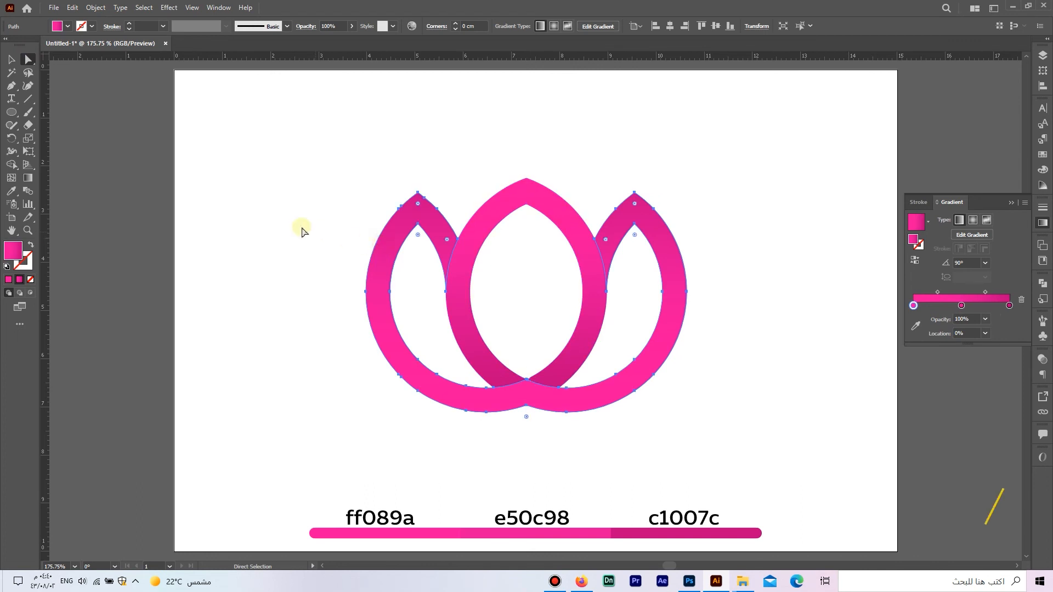
left_click(28, 178)
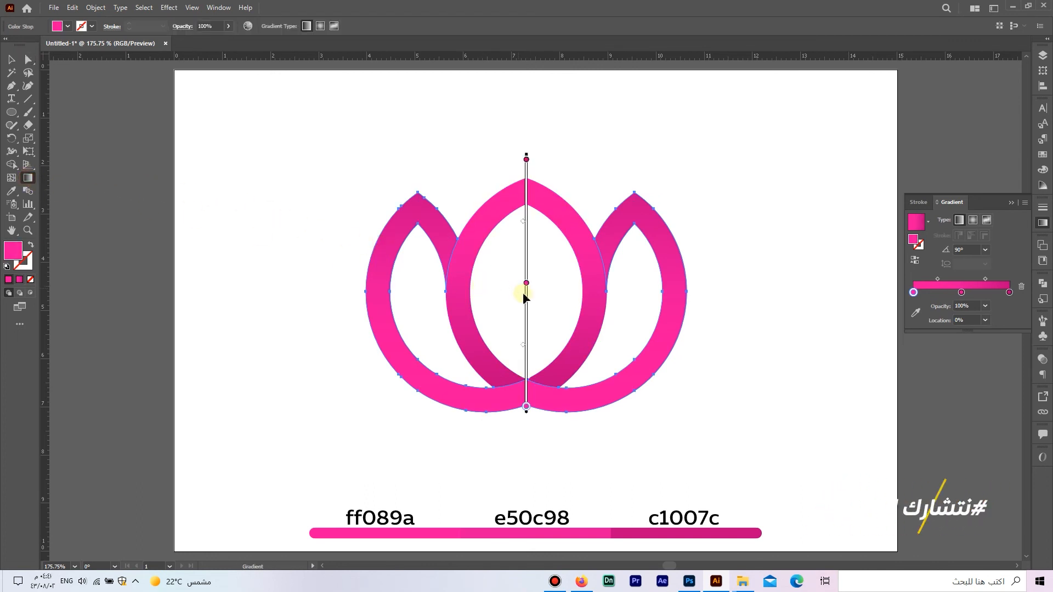
left_click_drag(526, 302, 527, 300)
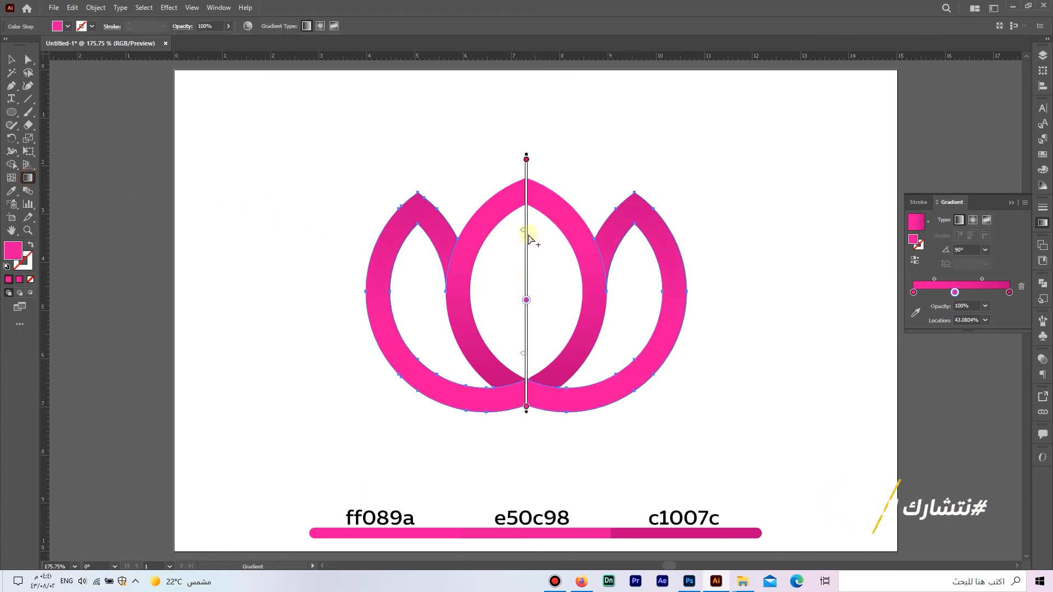
left_click_drag(526, 214, 527, 227)
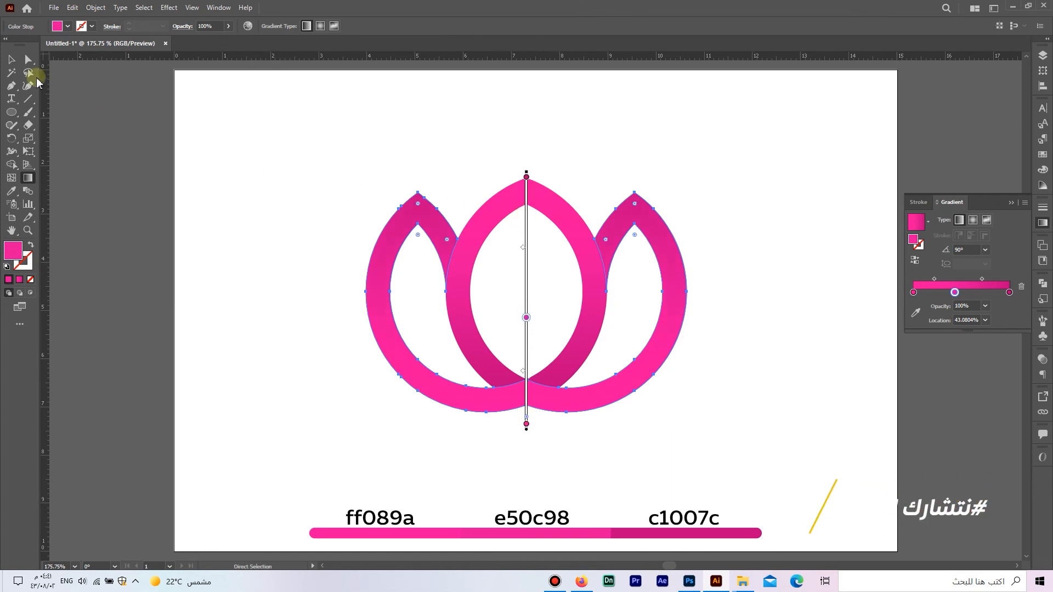
- Select all the lotus petals, group them, and center the group horizontally on the artboard
left_click(11, 59)
left_click_drag(741, 419, 307, 144)
key("ctrl+g")
left_click(475, 26)
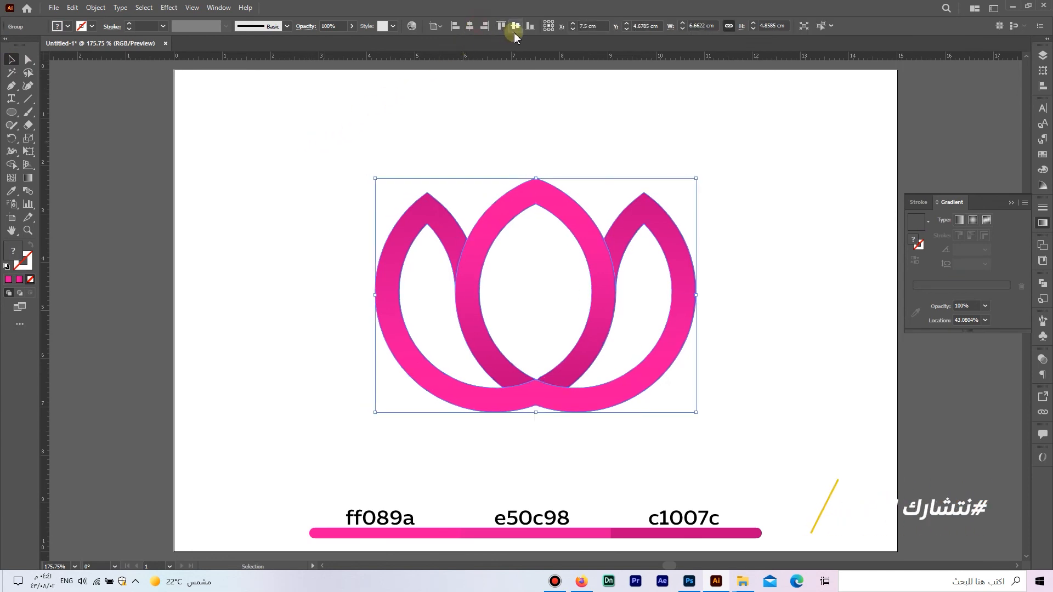